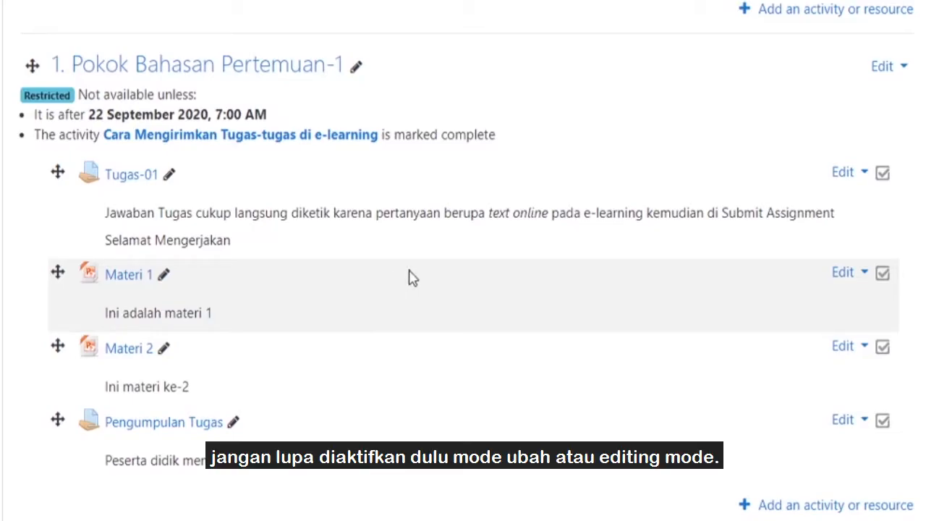
- Add a new Quiz activity to the section "1. Pokok Bahasan Pertemuan-1"
scroll(408, 277, up, 8)
scroll(438, 307, up, 10)
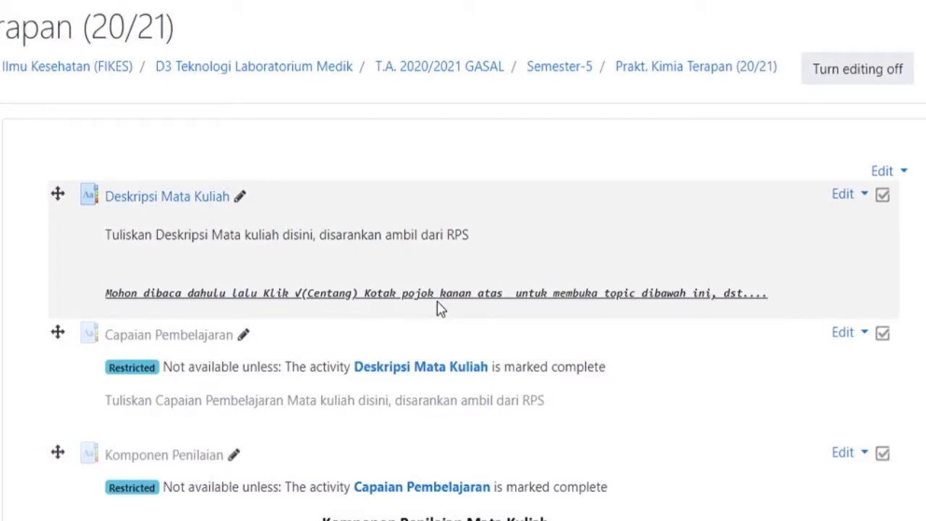
scroll(539, 397, down, 15)
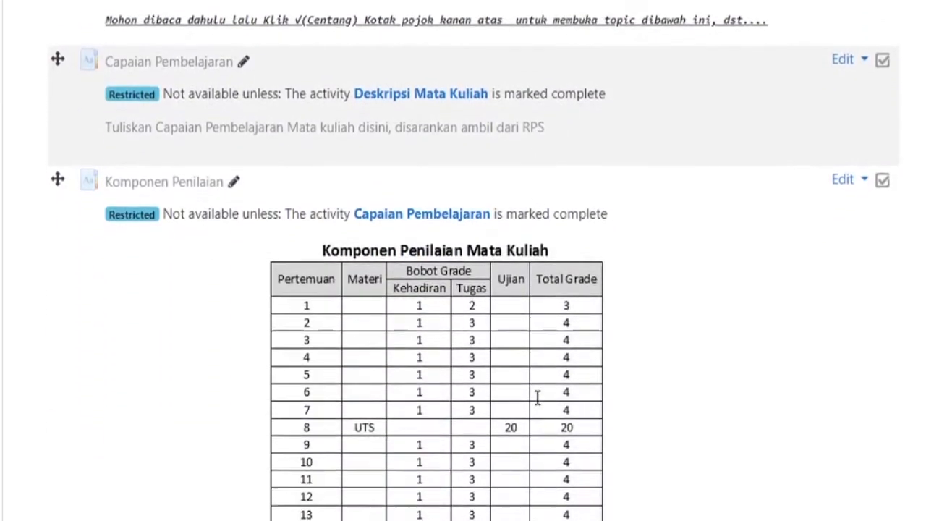
scroll(539, 405, down, 7)
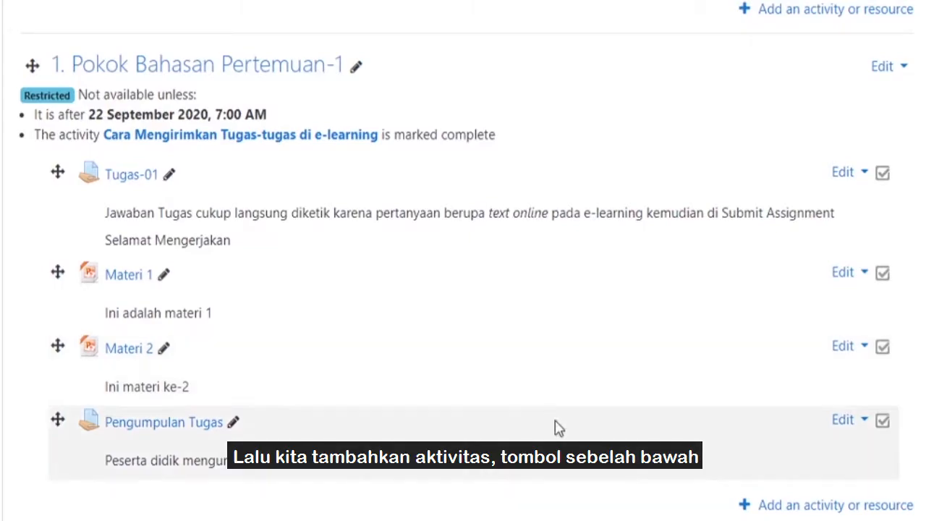
click(799, 512)
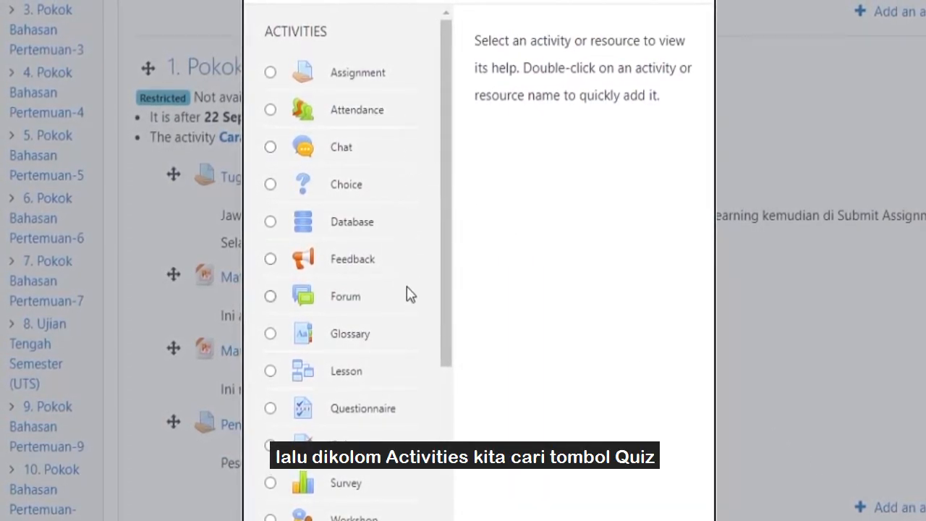
scroll(407, 296, down, 3)
scroll(405, 301, down, 2)
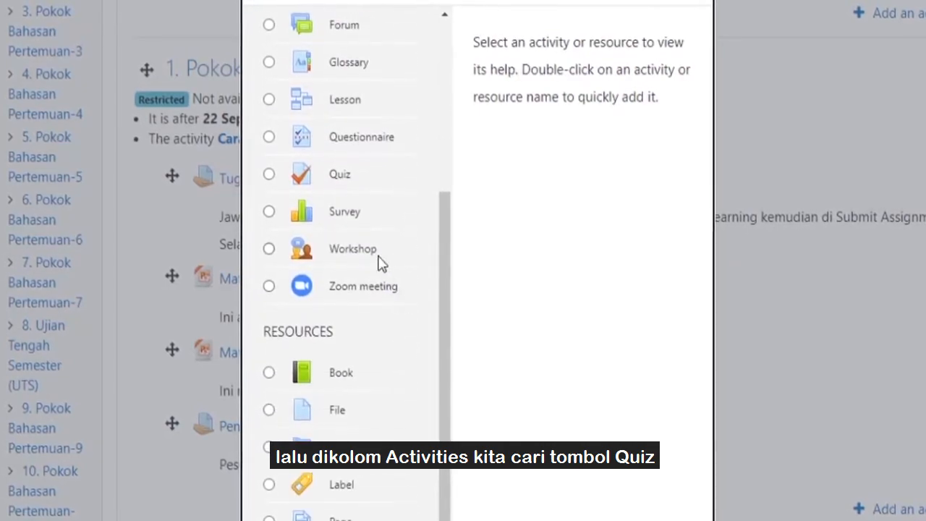
click(340, 181)
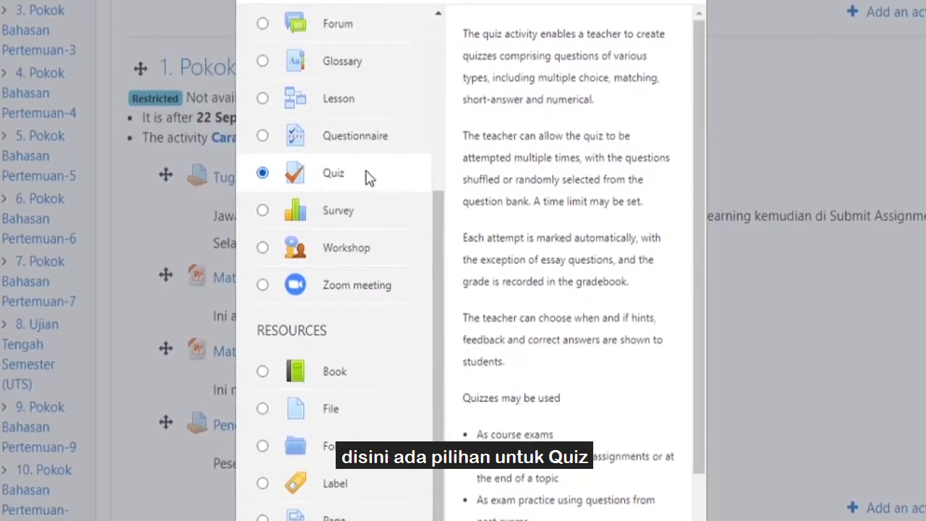
drag(439, 233, 454, 57)
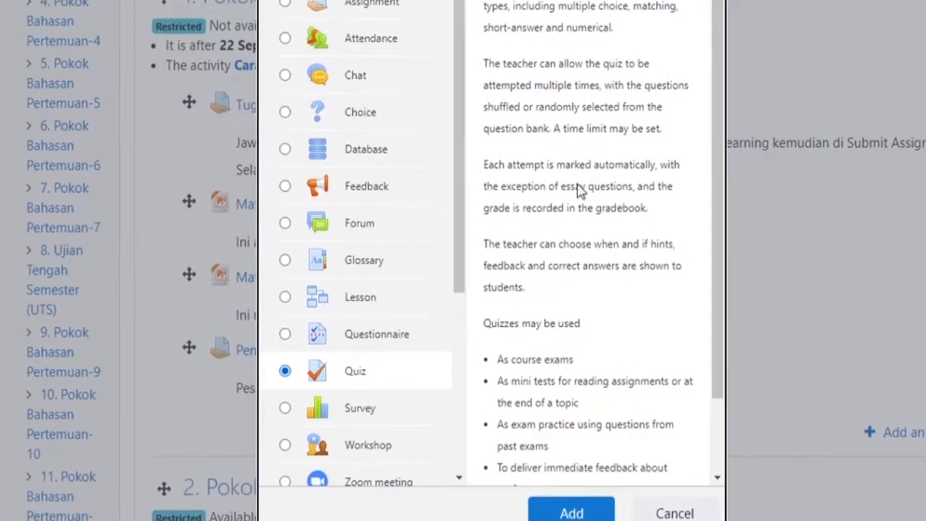
click(580, 512)
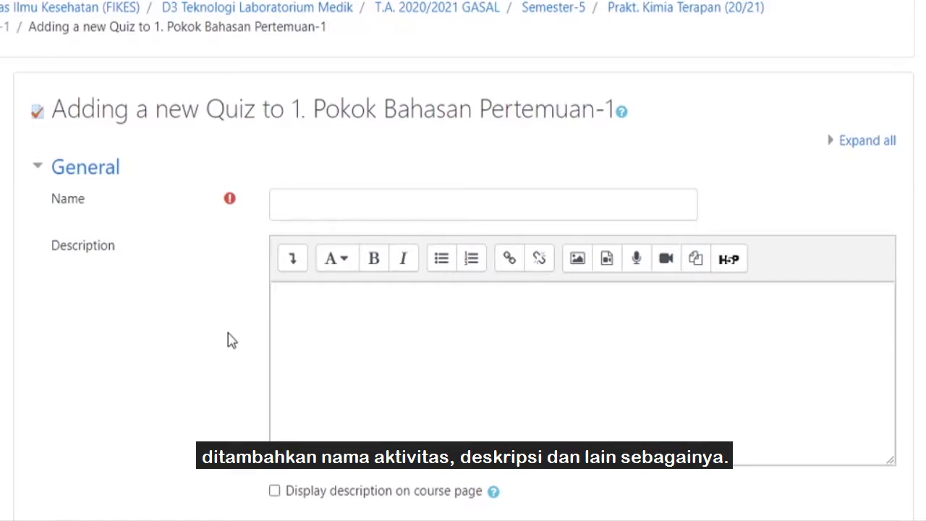
- Name the quiz "Kuis 1" and have the description "Mahasiswa mengerjakan soal kuis disini." displayed on the course page
click(305, 207)
text(Kuis 1)
click(360, 324)
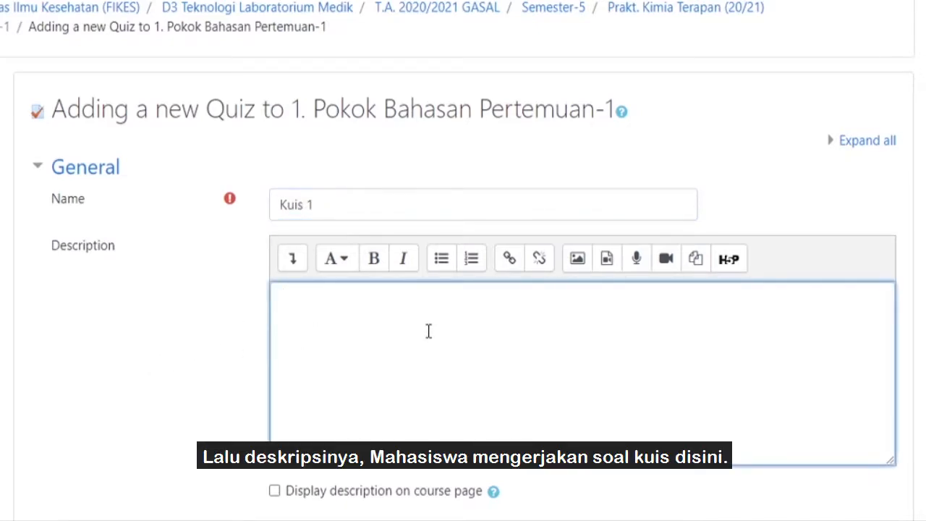
text(Mahasiswa)
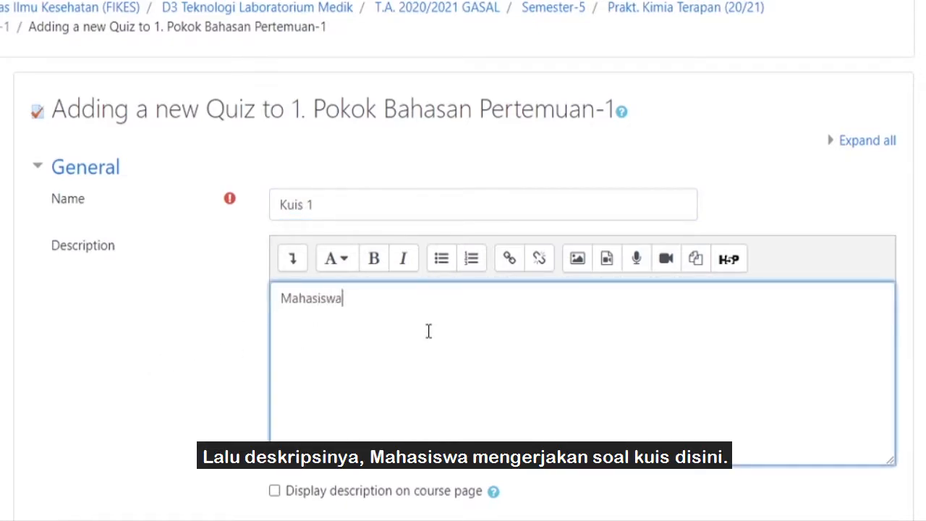
text( menger)
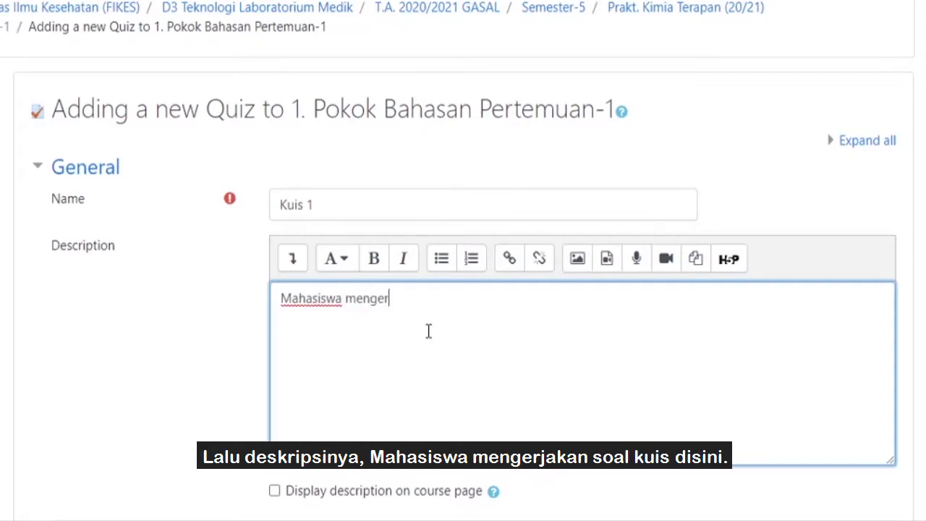
text(jakan so)
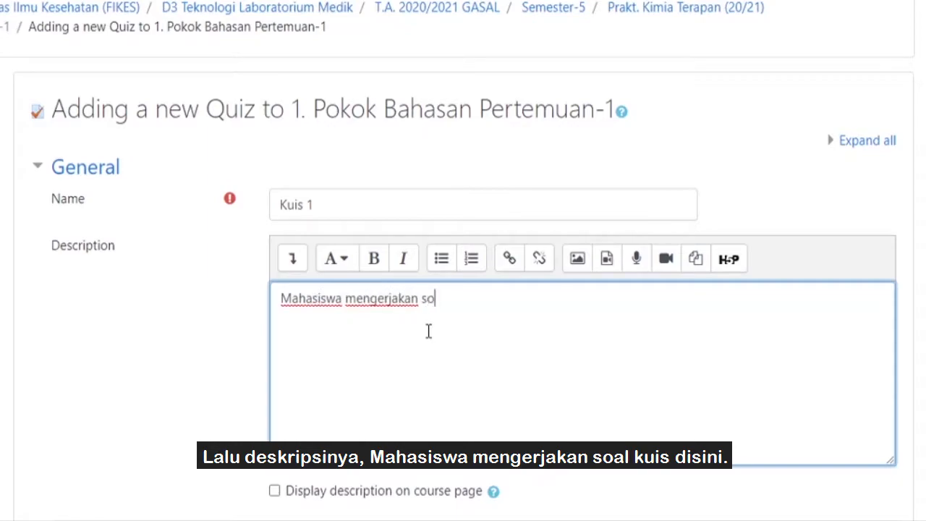
text(al kuis disini.)
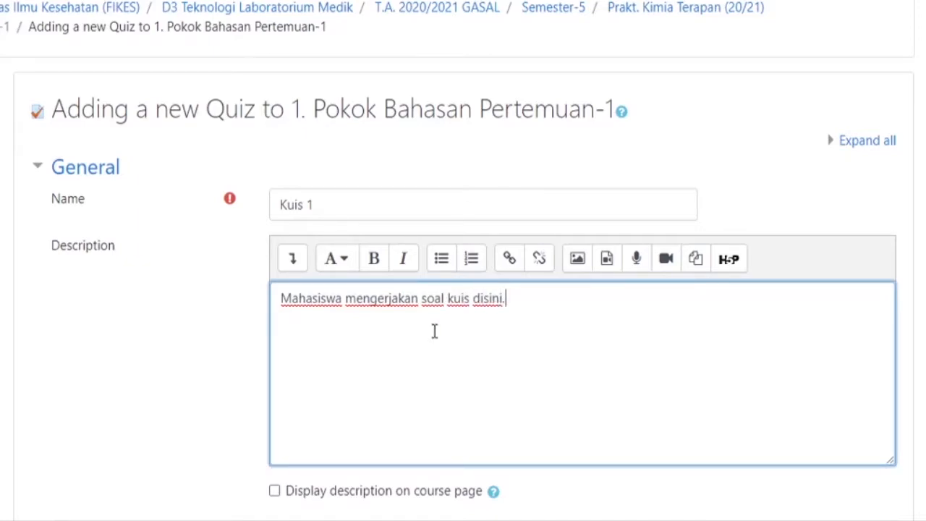
scroll(434, 331, down, 1)
click(275, 403)
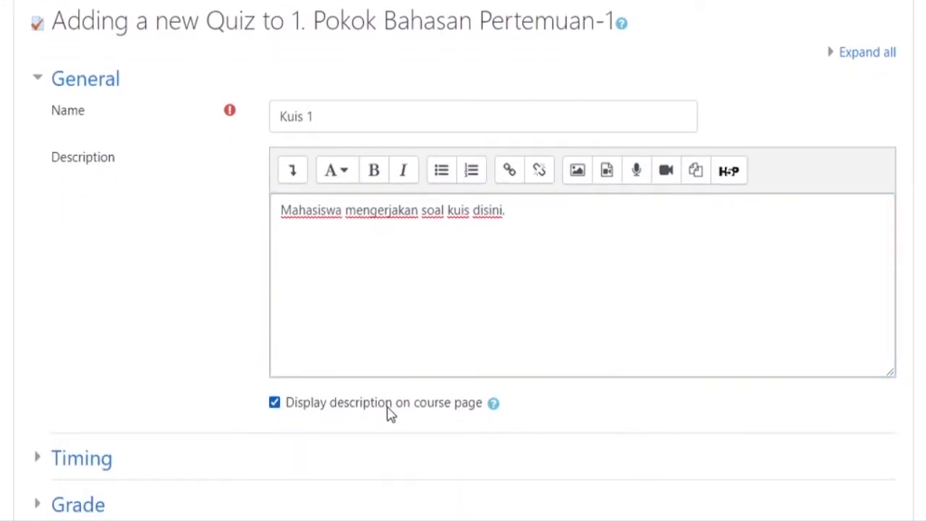
- Enable the opening date, closing date and time limit in the quiz's timing settings
scroll(389, 413, down, 3)
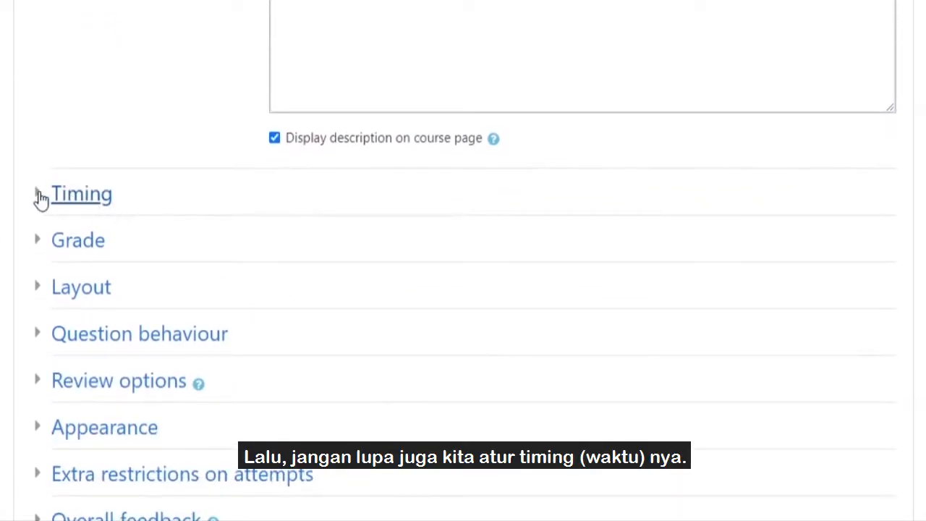
click(38, 196)
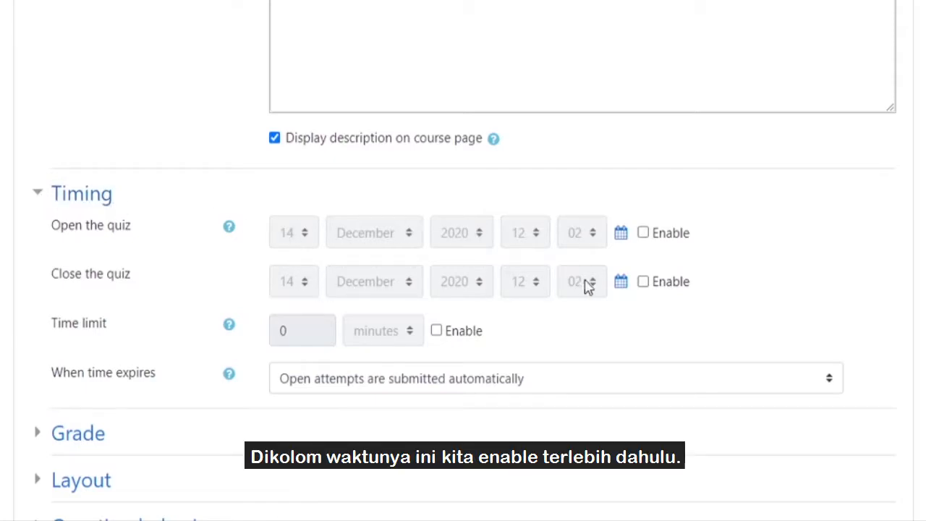
click(644, 283)
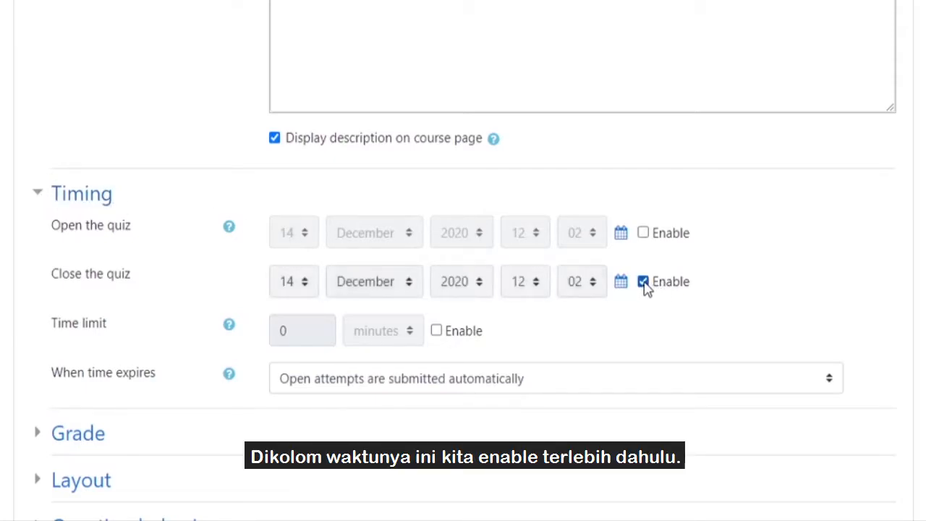
click(643, 233)
click(437, 330)
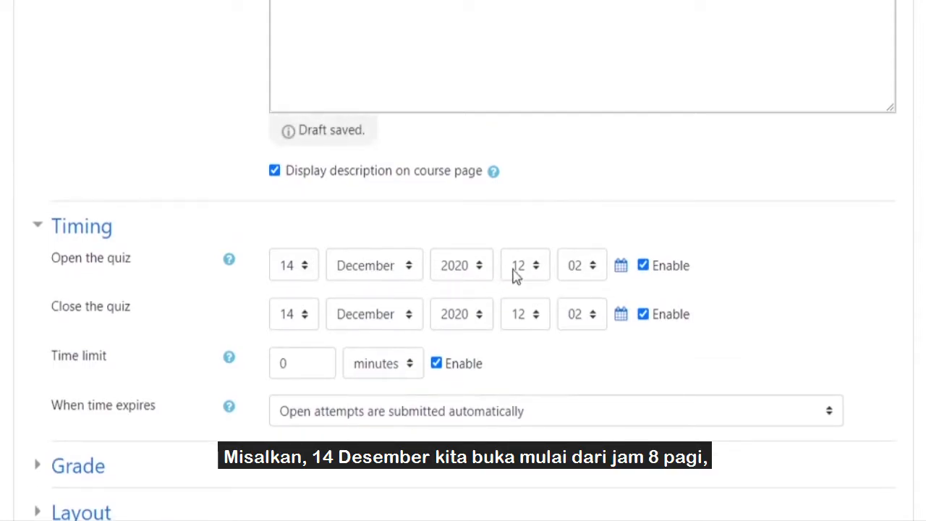
- Set the quiz to open at 08:00 and close at 12:00 on 14 December 2020
click(536, 265)
scroll(533, 62, up, 1)
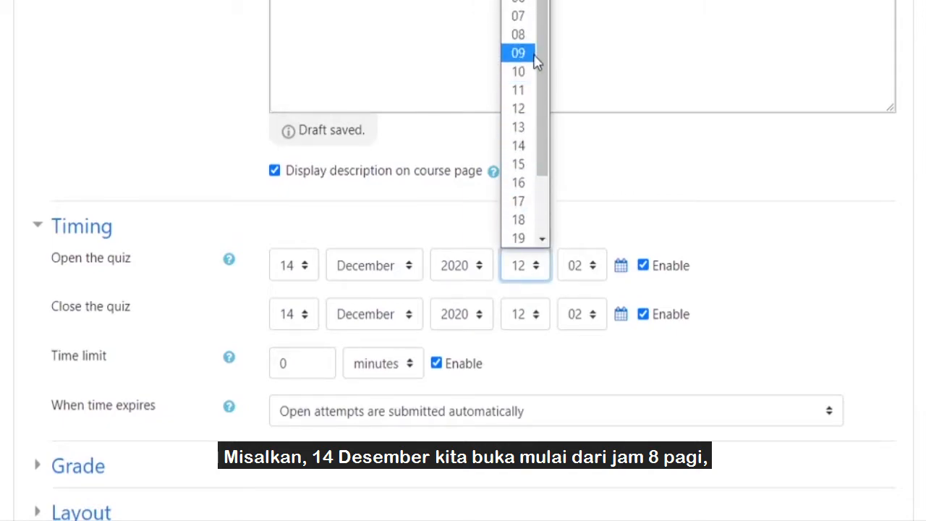
click(526, 37)
click(587, 260)
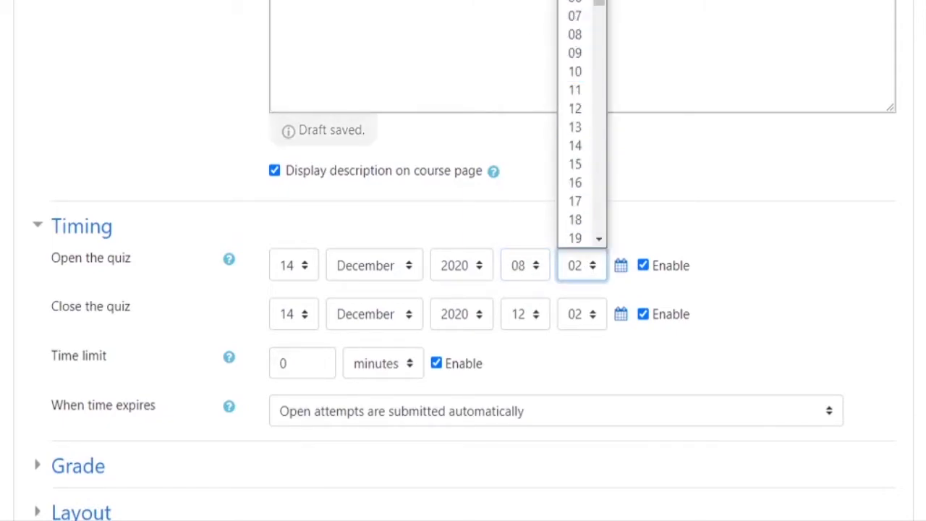
click(575, 0)
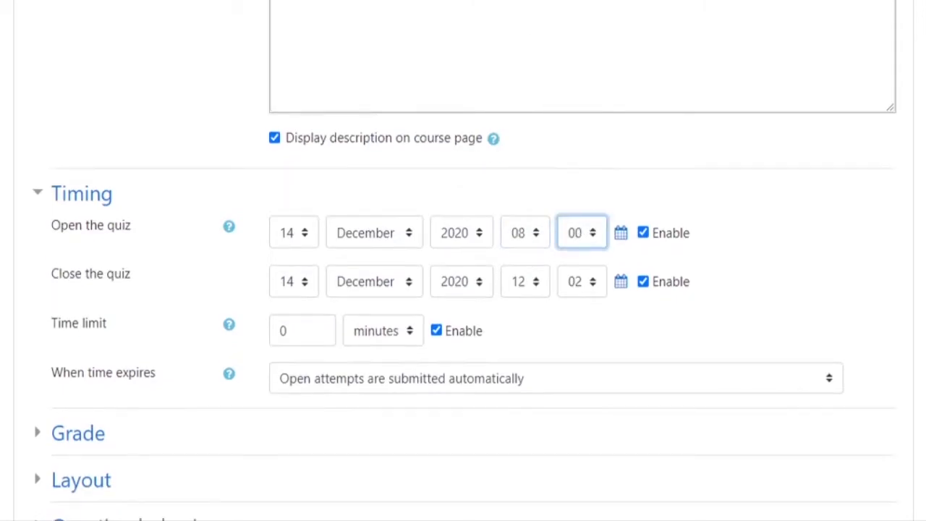
click(568, 283)
click(575, 0)
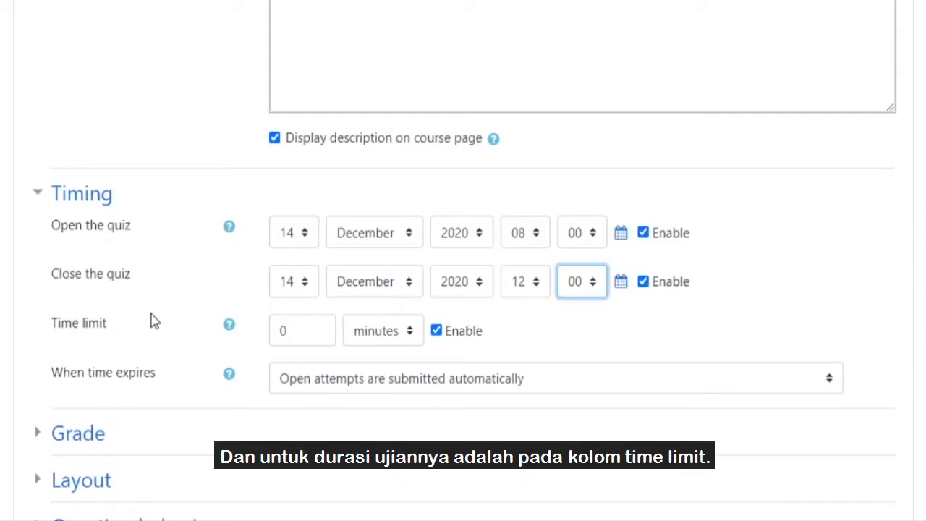
- Set the quiz's time limit to 60 minutes
scroll(144, 303, down, 1)
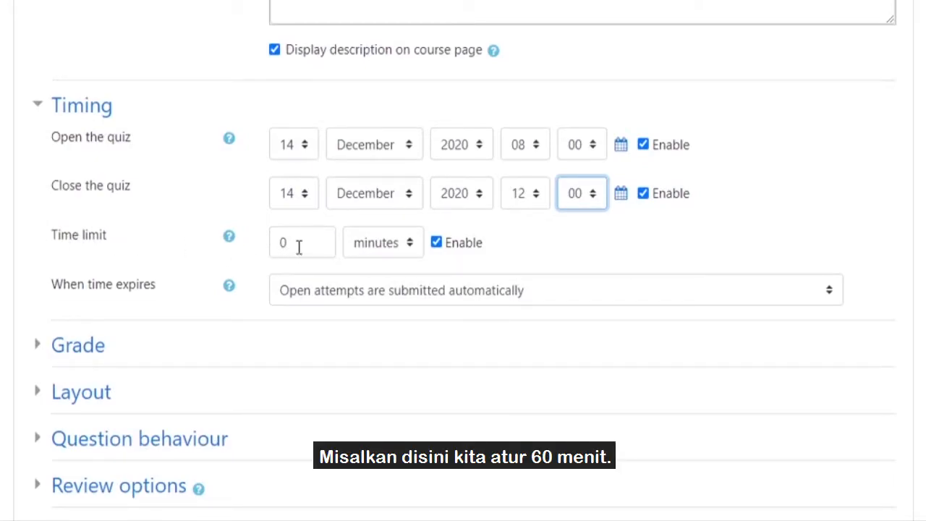
drag(300, 246, 257, 246)
text(6)
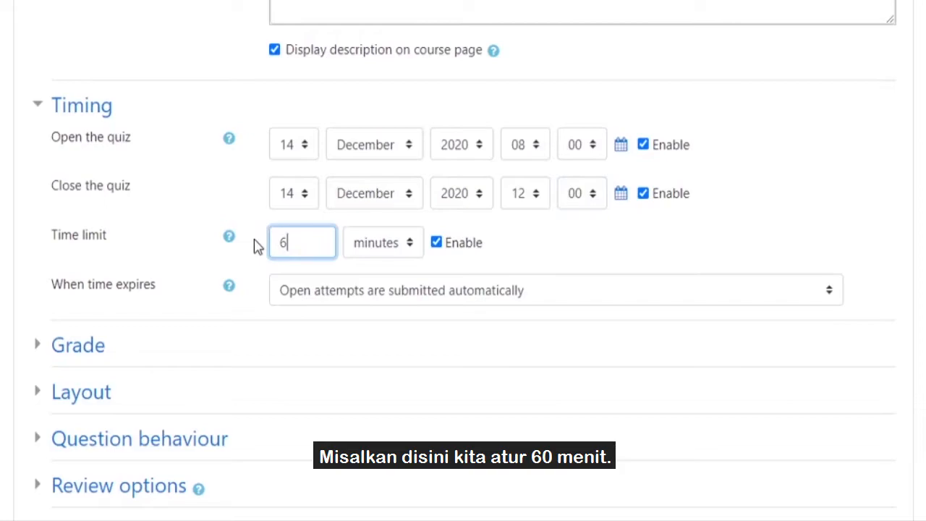
text(0)
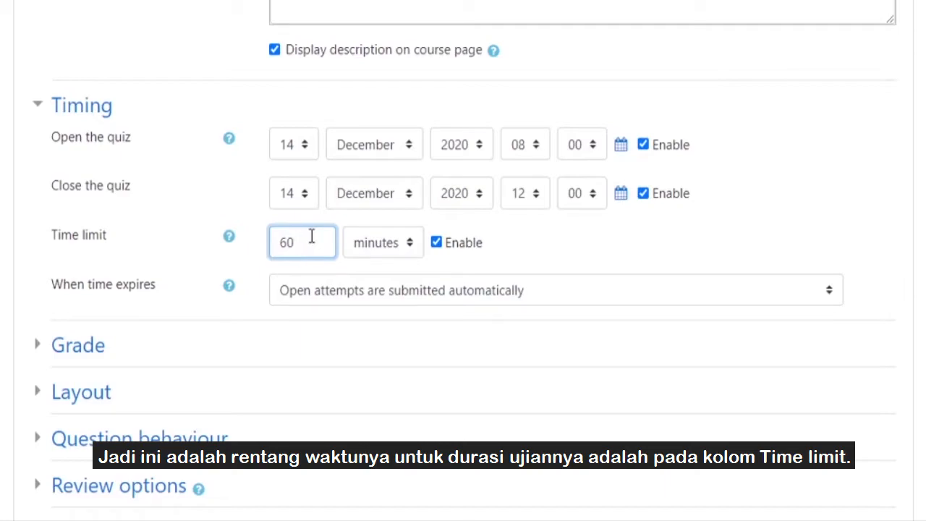
- In the grade settings, check the grading method choices, keeping Highest grade, and set the attempts allowed to 1
scroll(321, 237, down, 3)
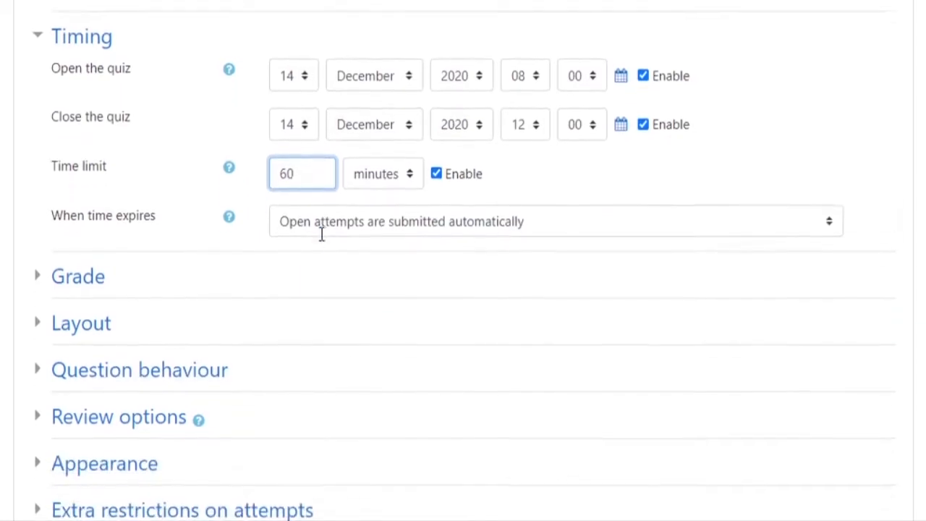
scroll(320, 241, down, 2)
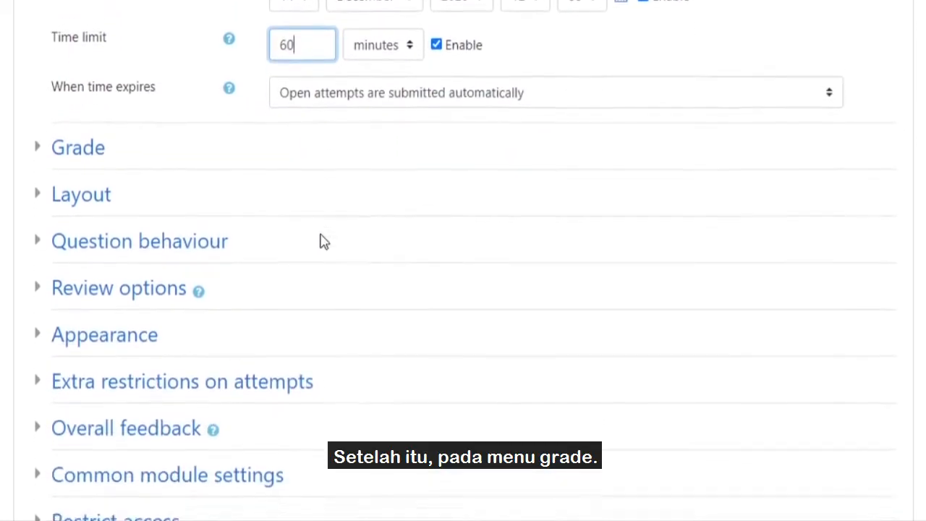
click(74, 83)
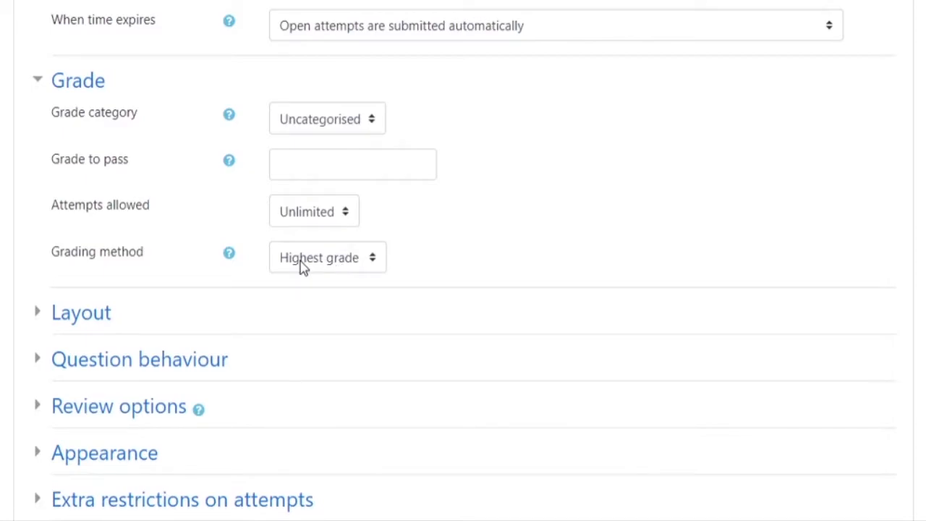
click(344, 265)
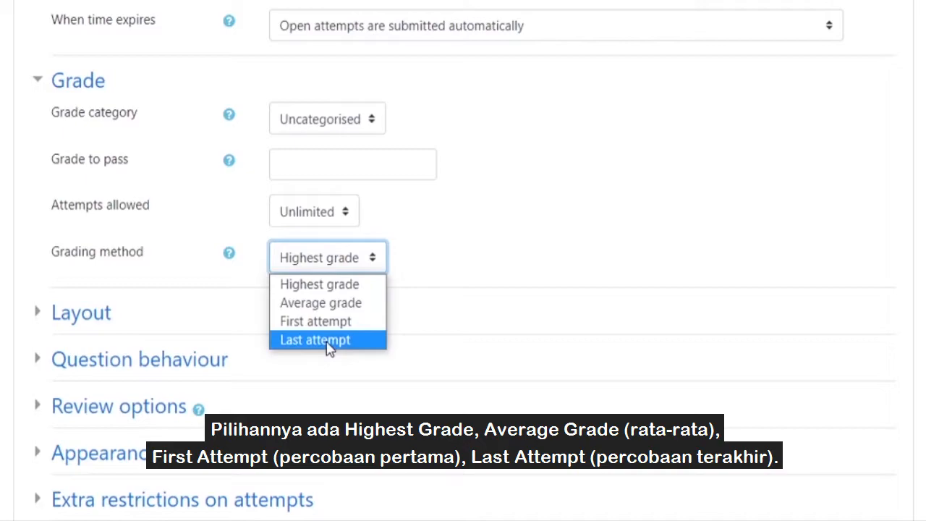
click(354, 262)
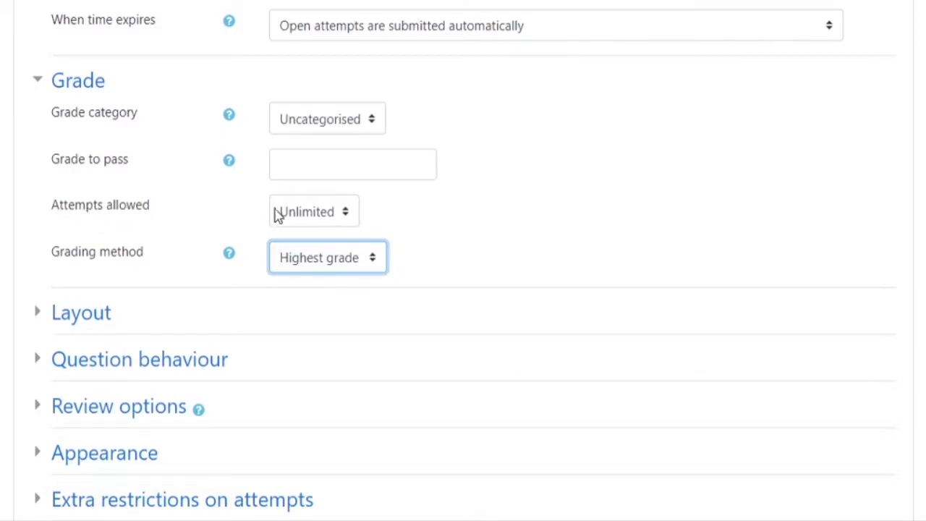
click(340, 217)
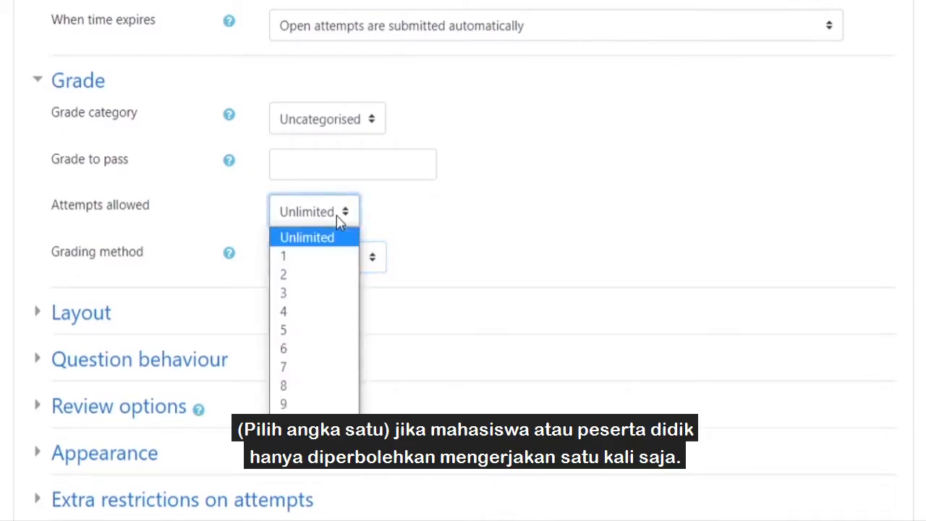
click(303, 262)
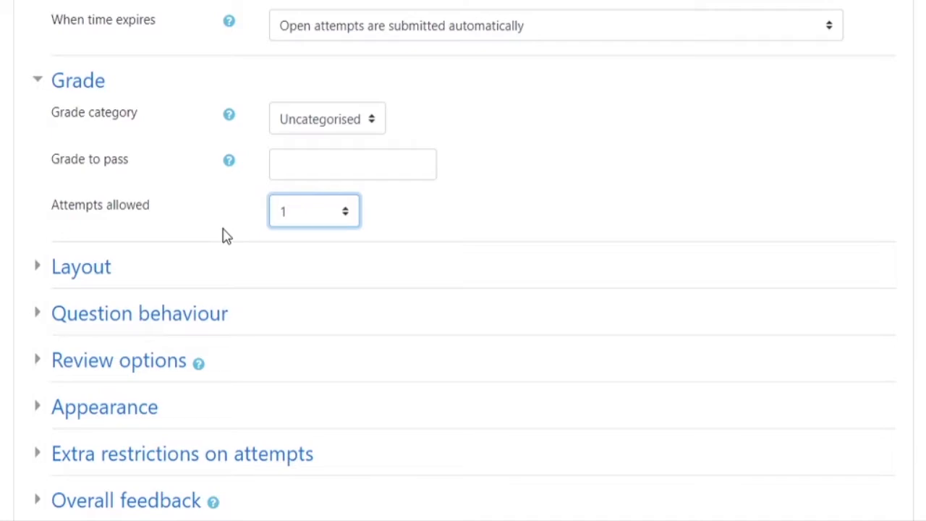
- Save the new quiz with the remaining settings at their defaults and return to the course
scroll(314, 228, down, 3)
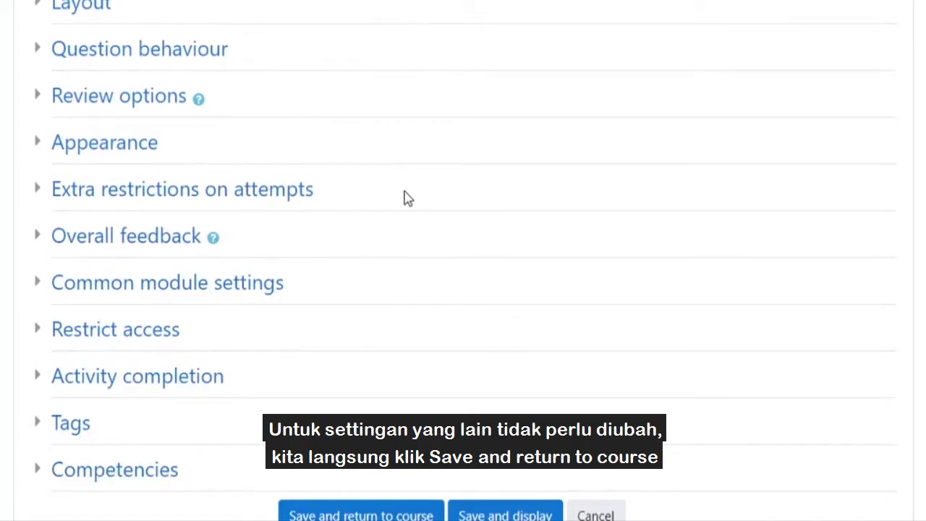
scroll(403, 199, down, 2)
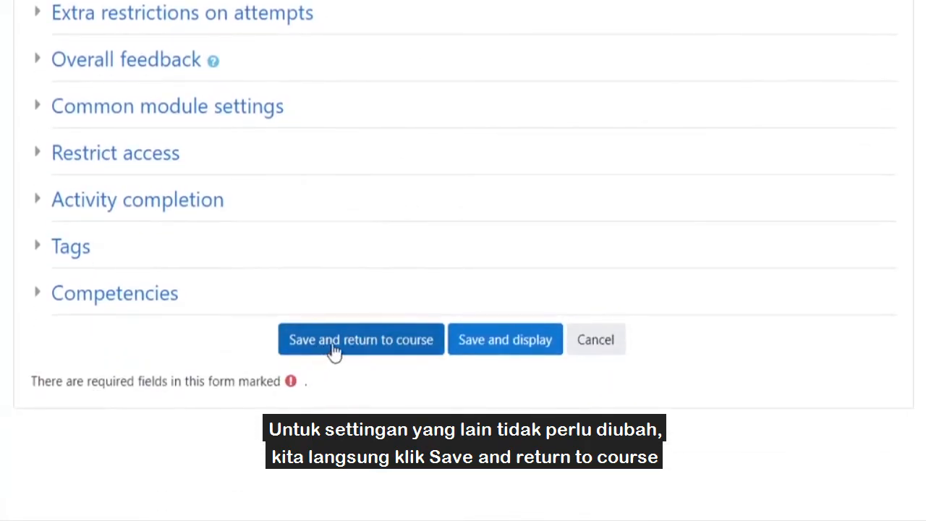
click(374, 341)
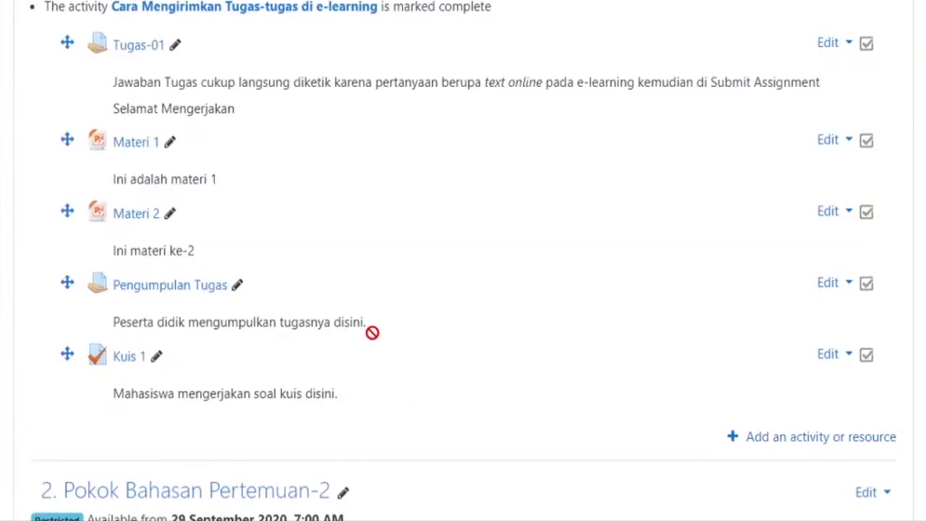
- Open the Kuis 1 quiz from the first meeting section and start editing its questions
scroll(347, 341, down, 1)
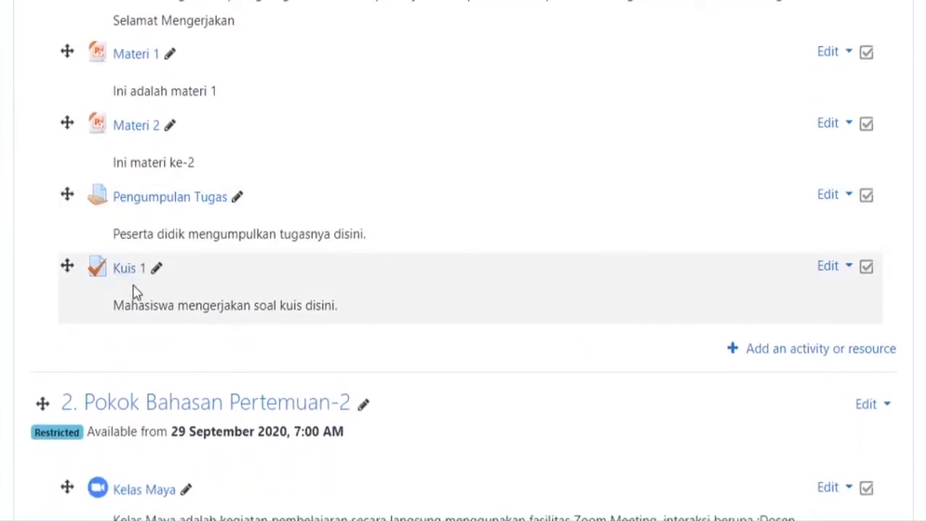
scroll(194, 347, up, 1)
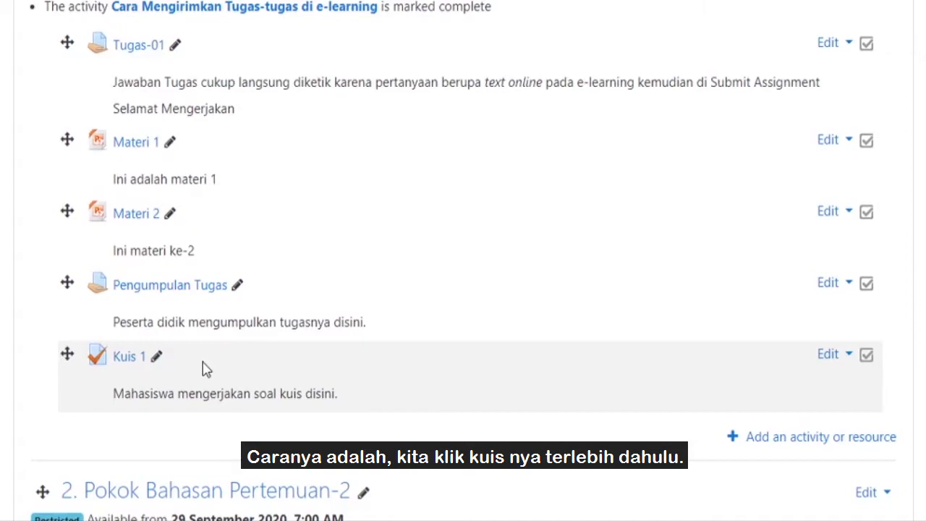
click(127, 365)
scroll(483, 310, down, 1)
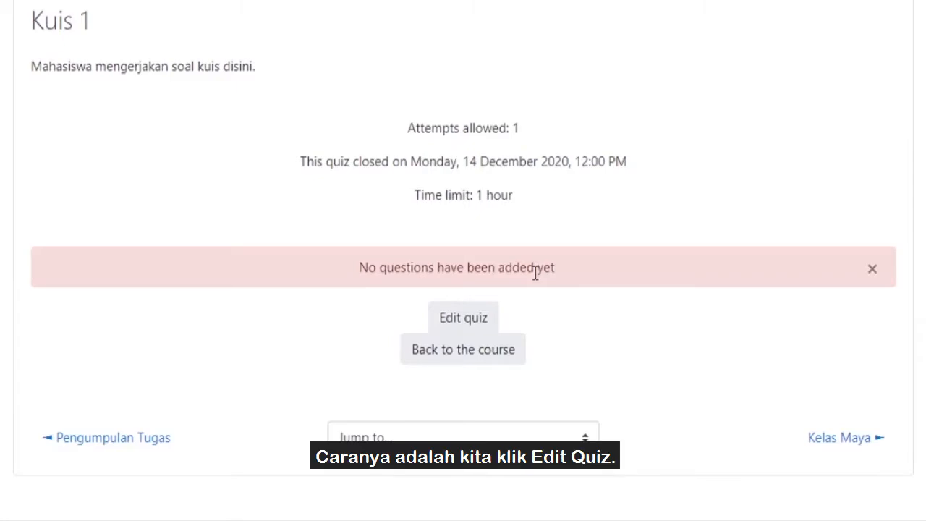
click(480, 322)
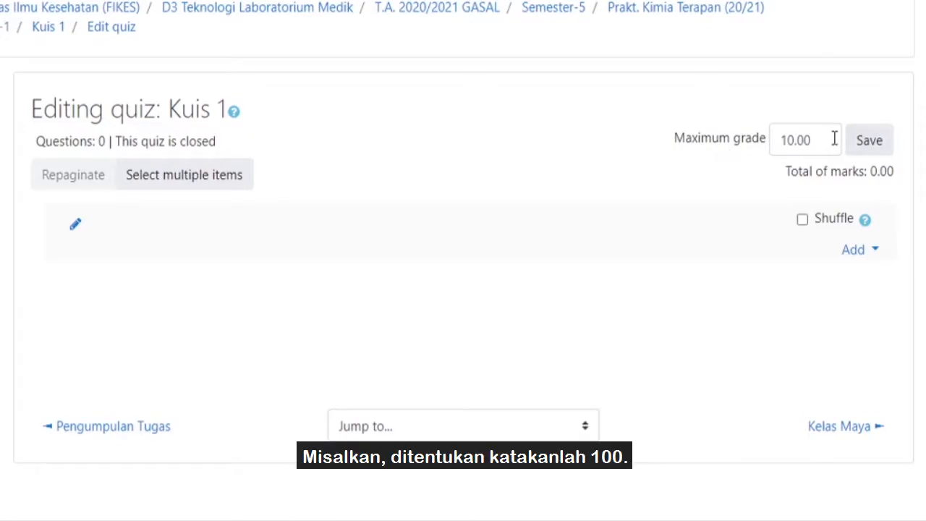
- Set the quiz's maximum grade to 100 and save it
drag(822, 138, 749, 136)
text(100)
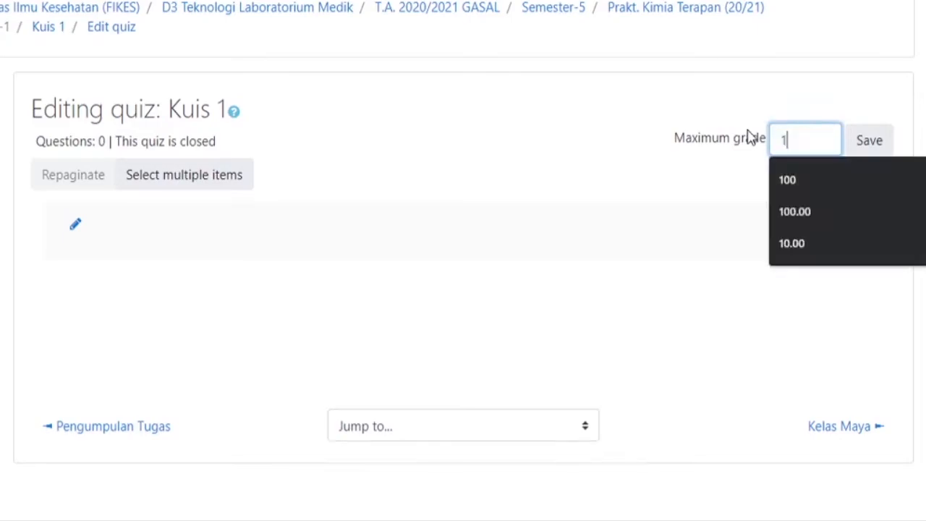
click(813, 141)
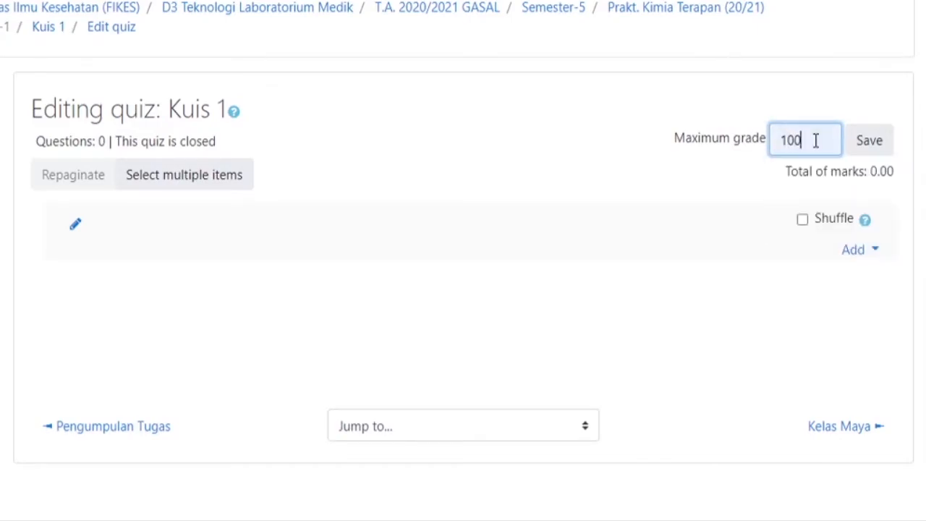
click(877, 149)
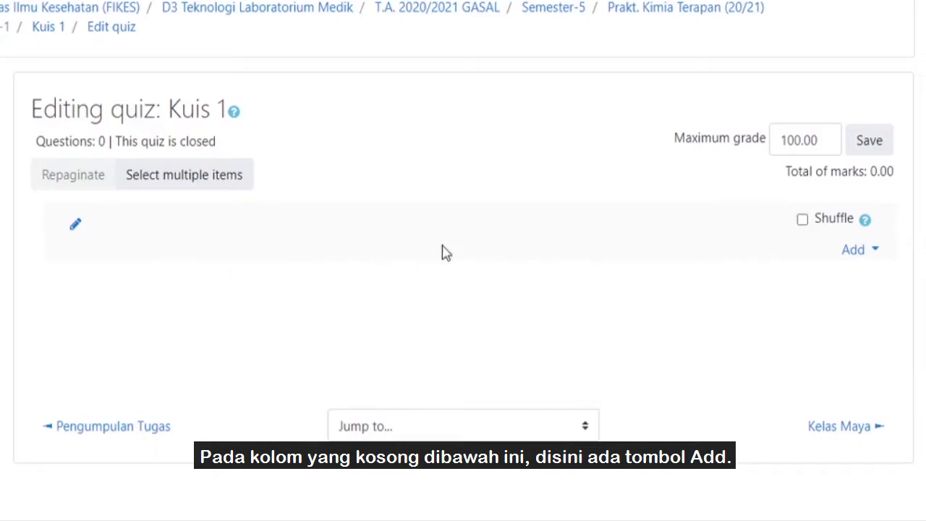
- Start a new question for the quiz, review the type descriptions from Multiple choice to Essay, and add a Multiple choice question
click(871, 255)
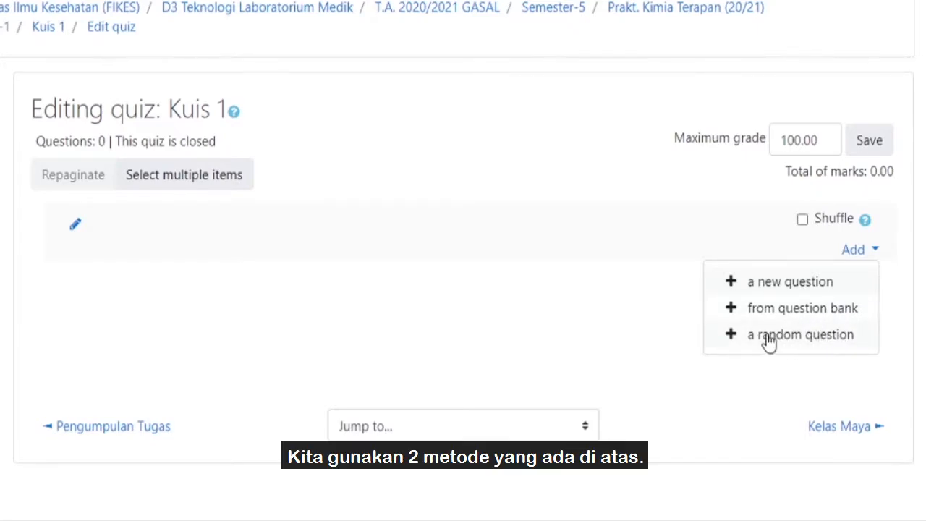
click(796, 283)
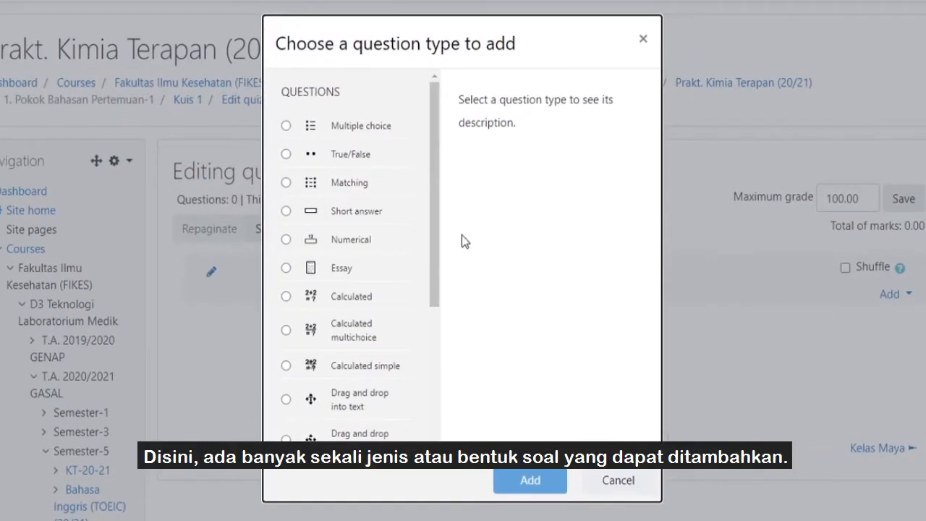
mouse_move(437, 241)
mouse_down()
mouse_move(463, 384)
mouse_move(442, 231)
mouse_up()
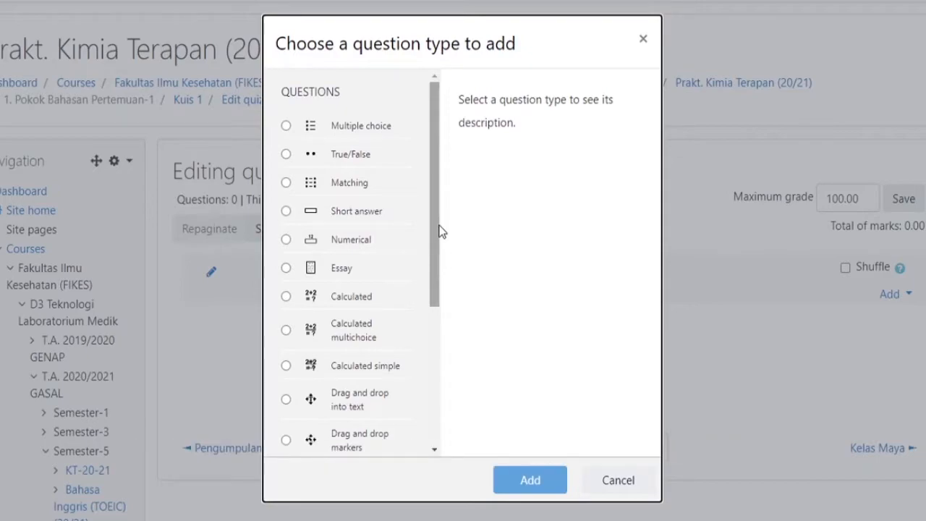
click(345, 131)
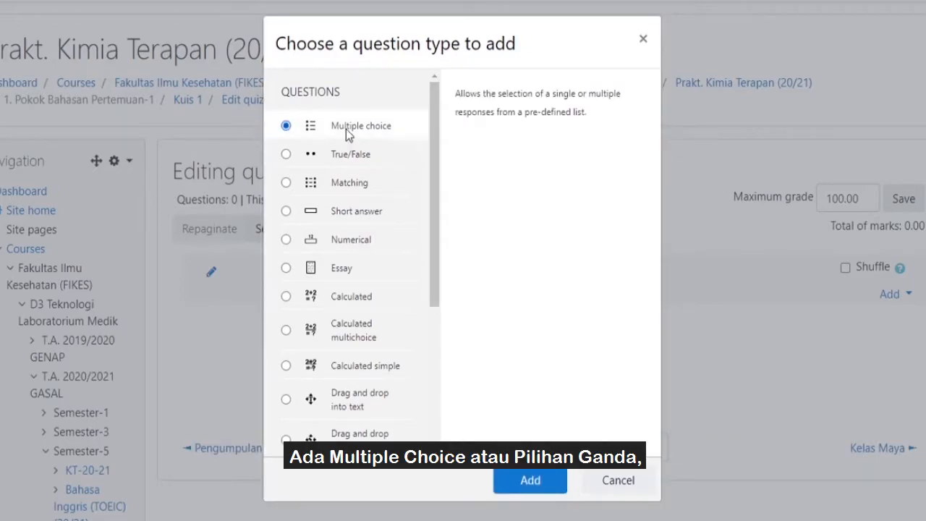
click(347, 156)
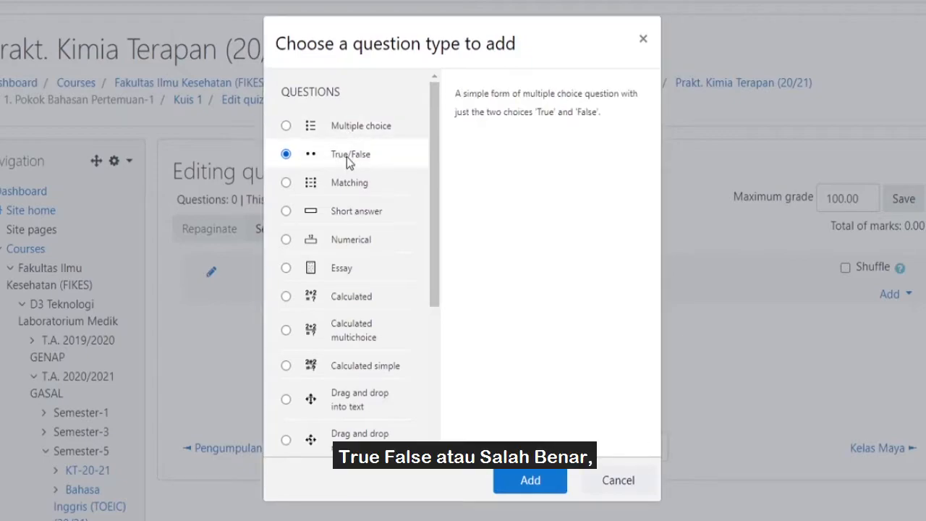
click(352, 183)
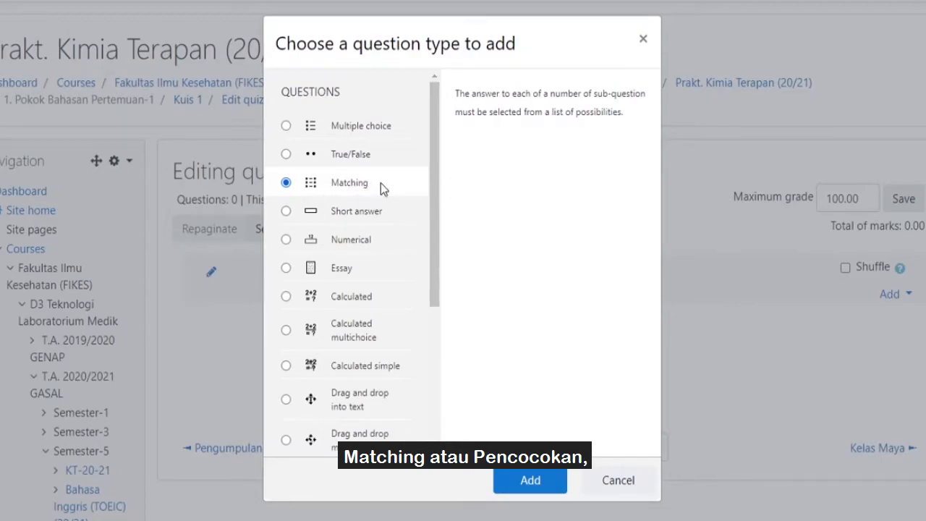
click(370, 211)
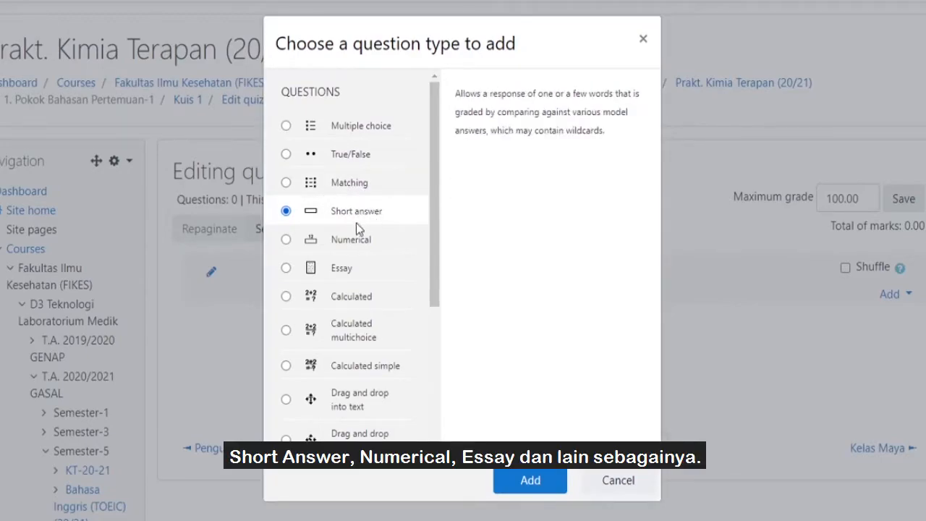
click(351, 239)
click(349, 269)
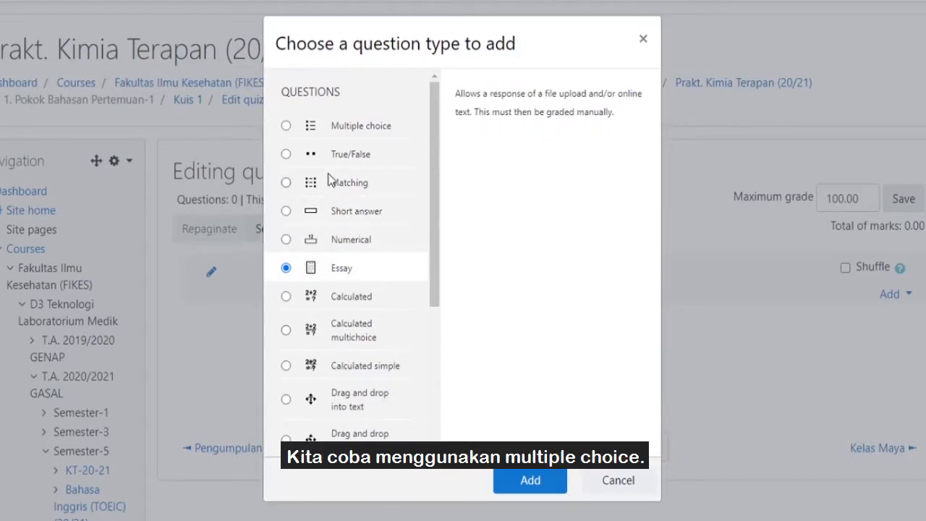
click(348, 127)
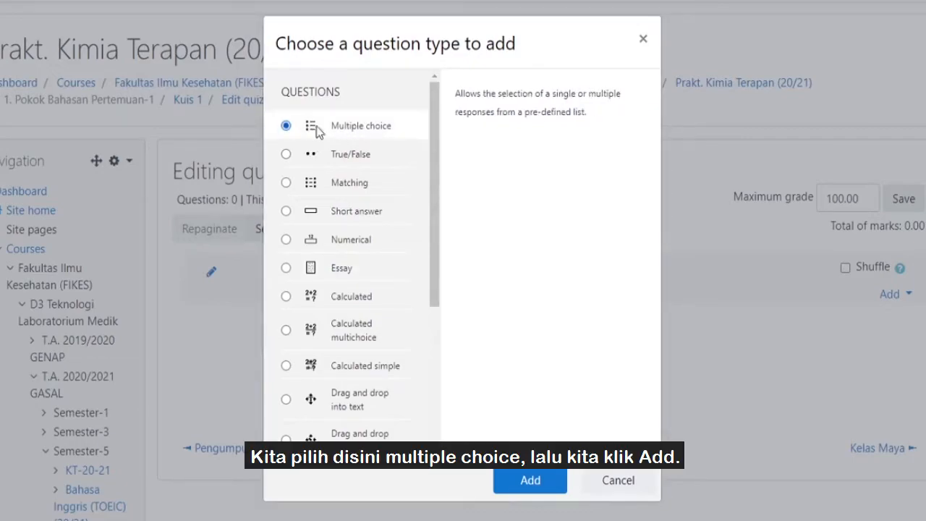
click(540, 483)
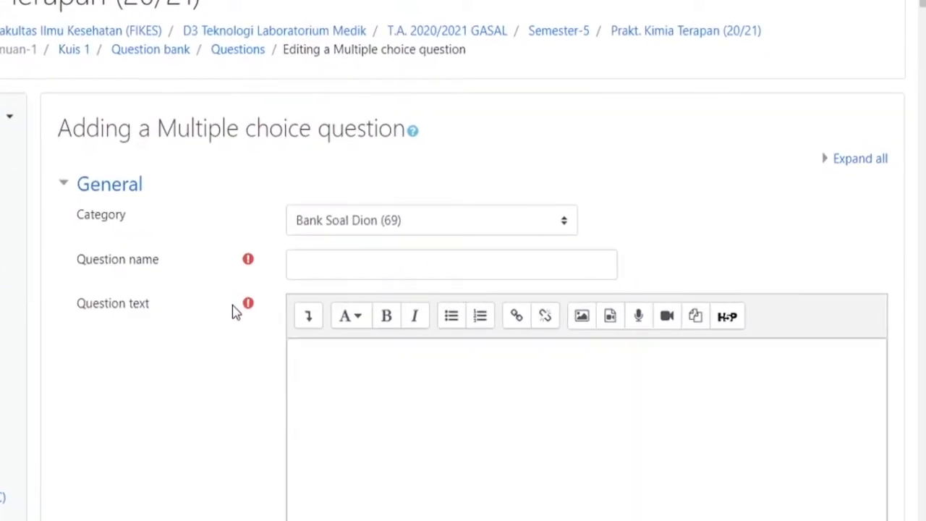
- Assign the question to the category "Default for Kuis 1" and name it "Soal 1"
scroll(228, 340, up, 1)
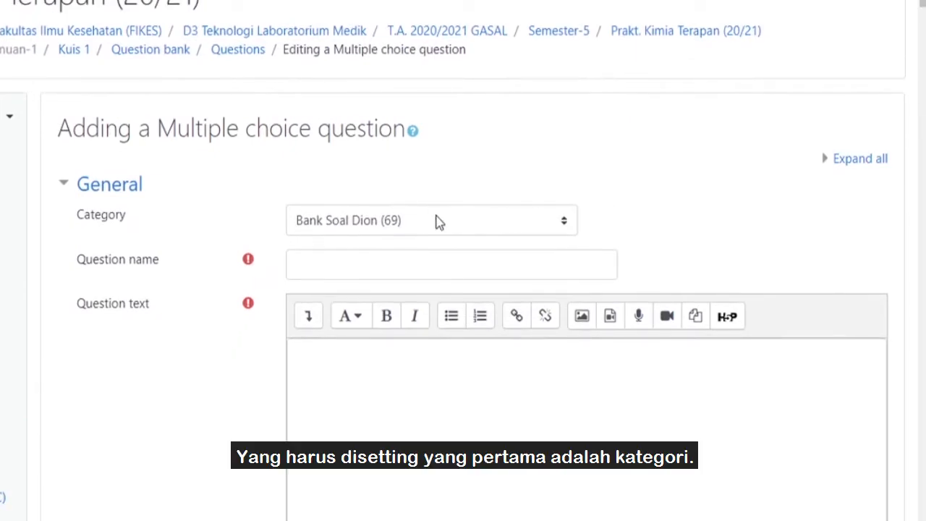
click(352, 222)
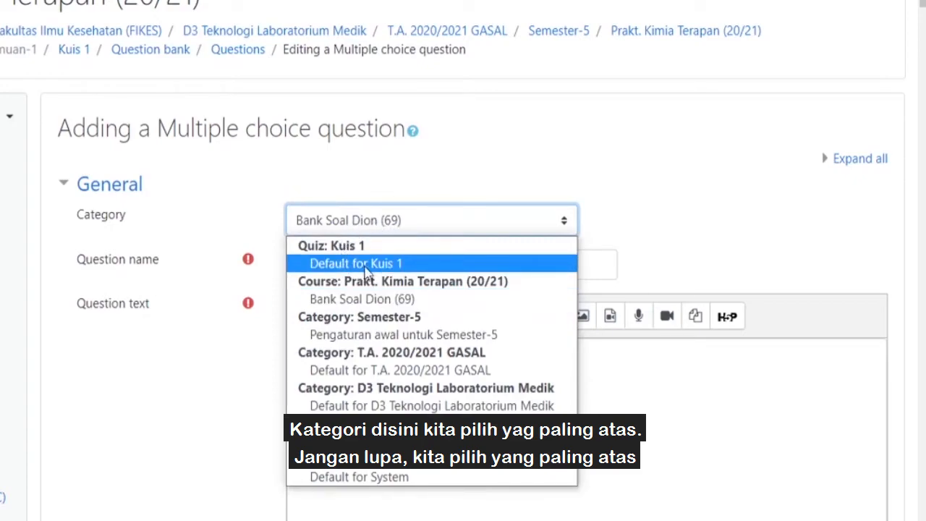
click(429, 265)
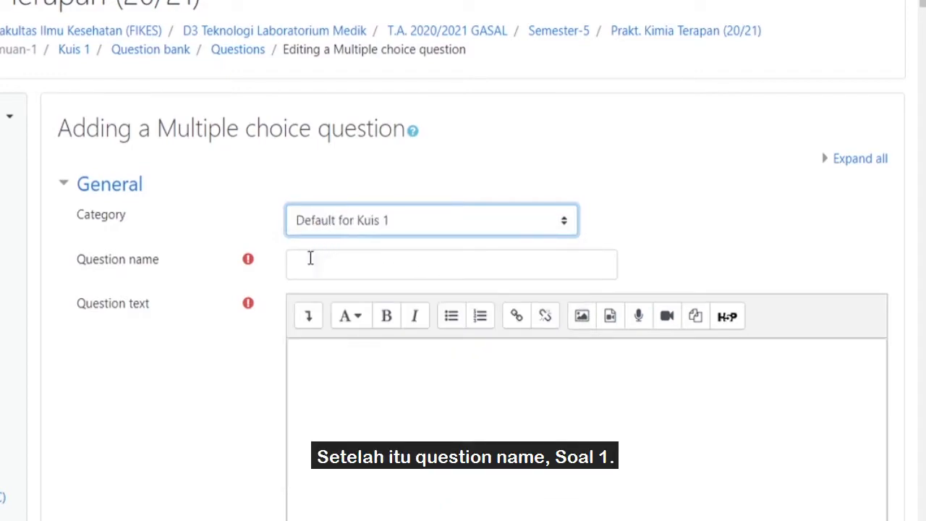
click(357, 272)
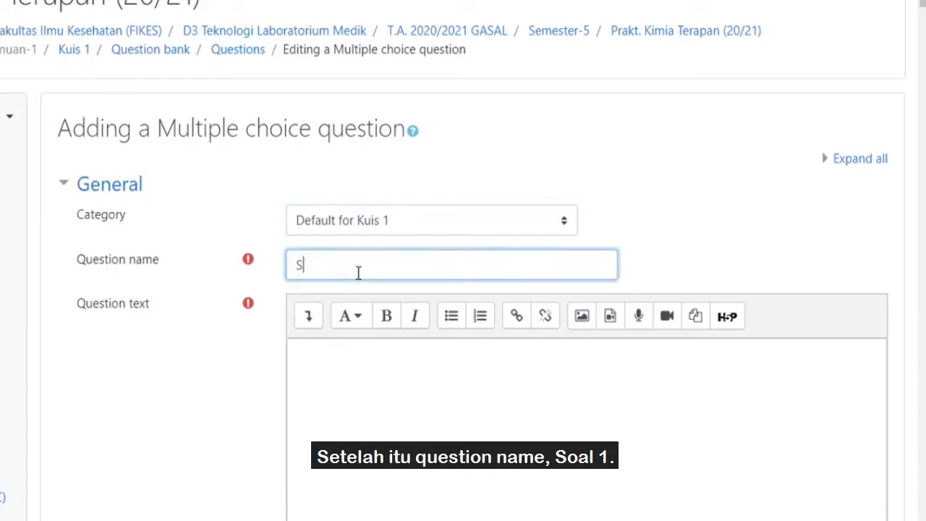
text(Soal 1)
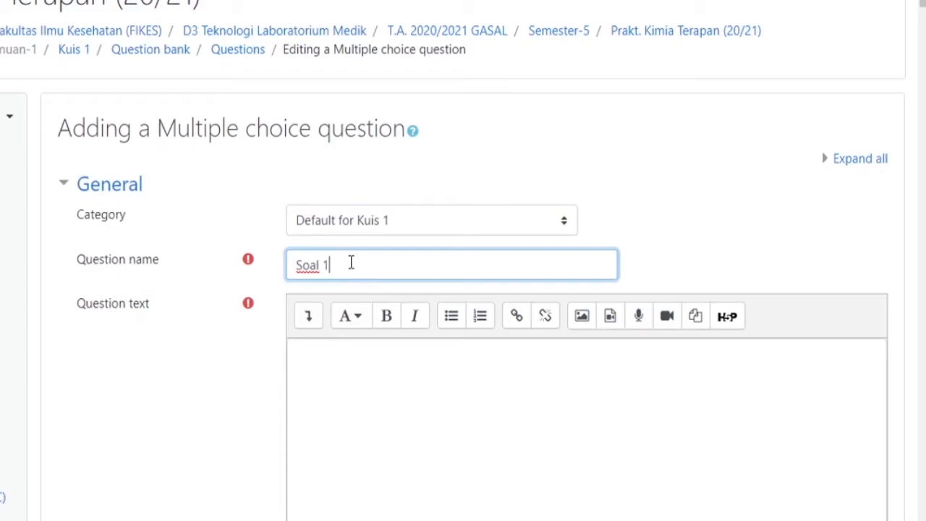
- Enter "Apa warna buah tomat?" as the question text
scroll(351, 262, down, 1)
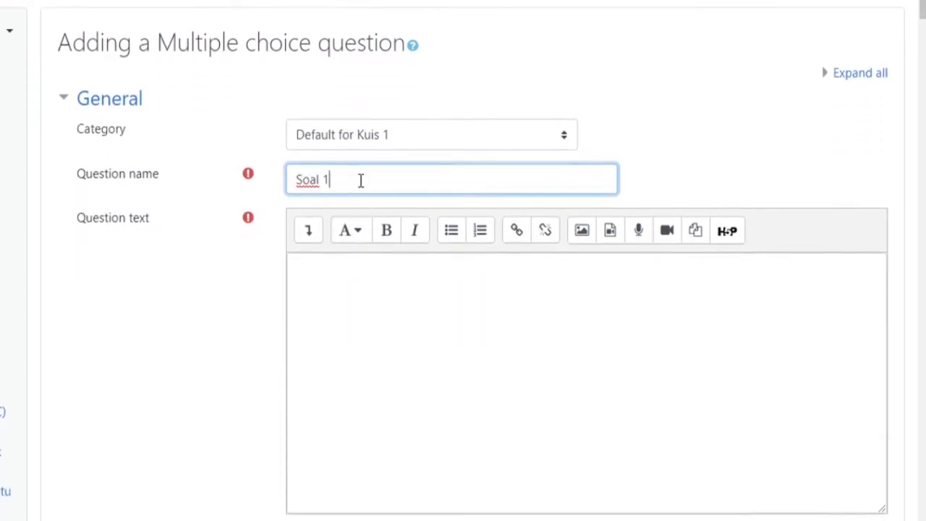
scroll(347, 181, down, 1)
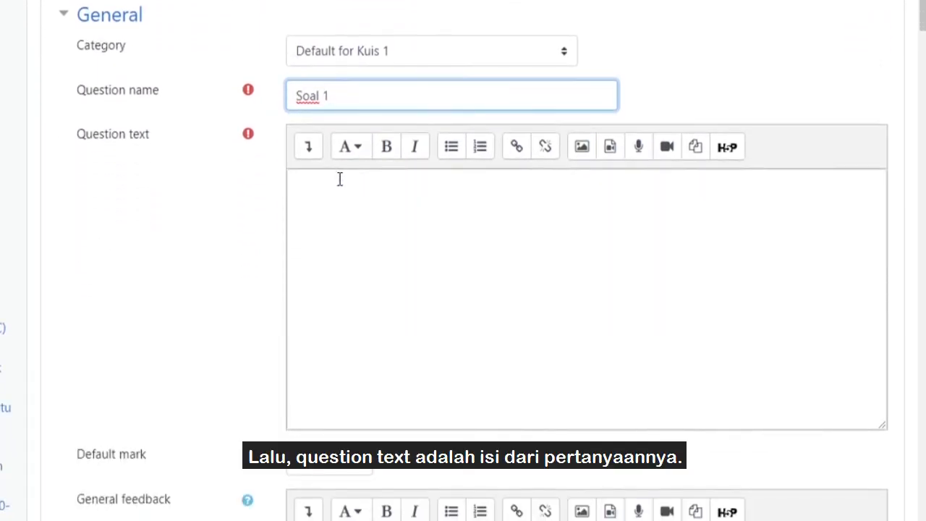
click(394, 254)
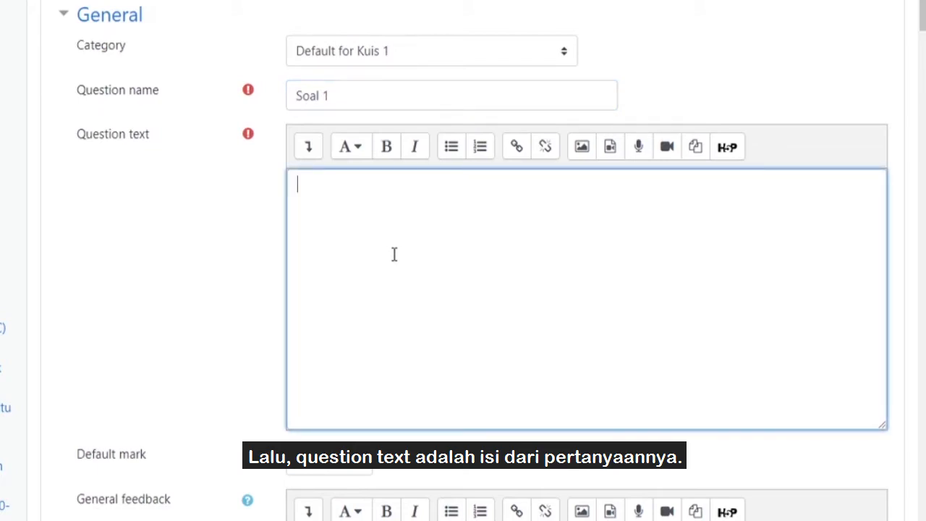
text(Apa warna b)
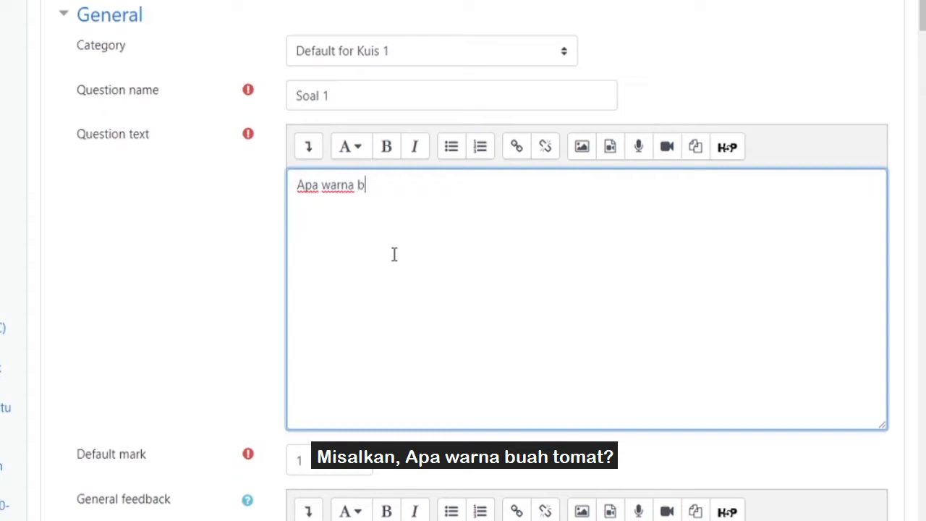
text(uah tomat)
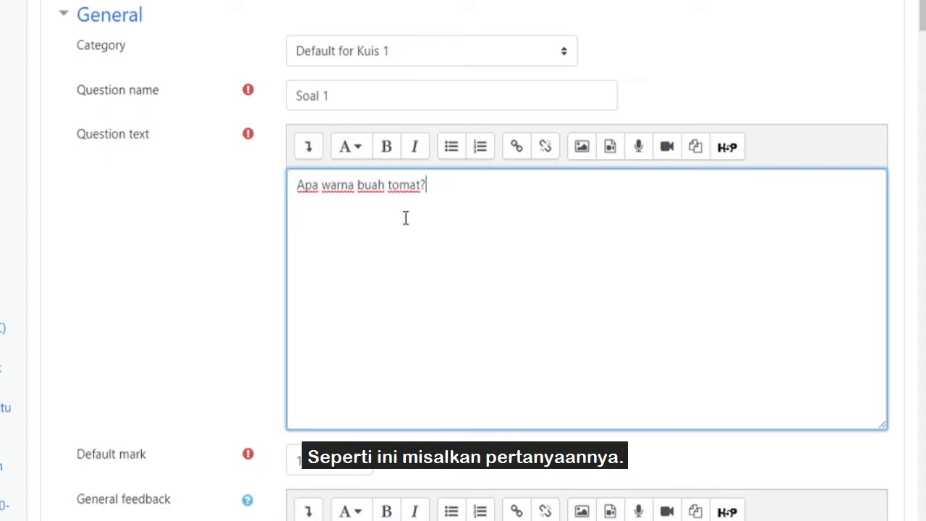
- In the question's answers, enter "Merah" as Choice 1 and set its grade to 100%
scroll(406, 218, down, 6)
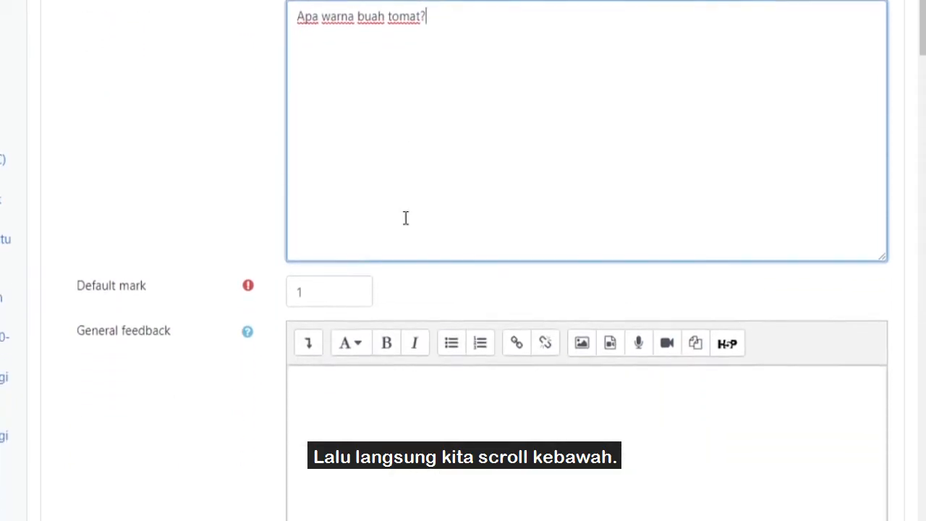
scroll(406, 218, down, 5)
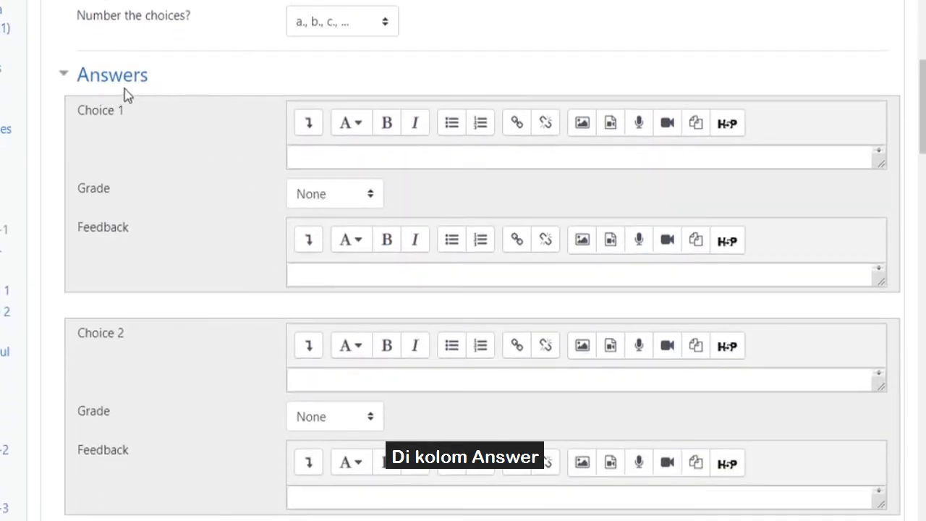
scroll(151, 138, up, 1)
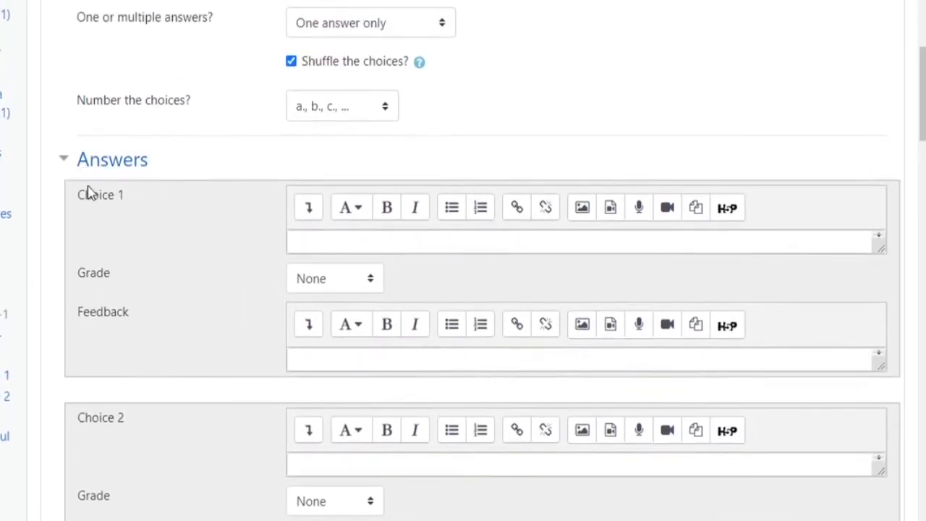
scroll(119, 186, down, 1)
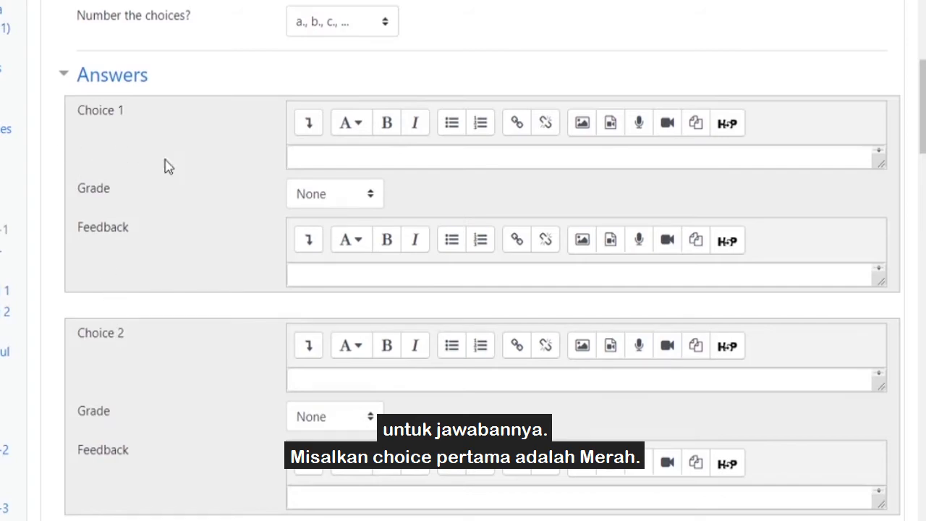
click(338, 159)
text(Merah)
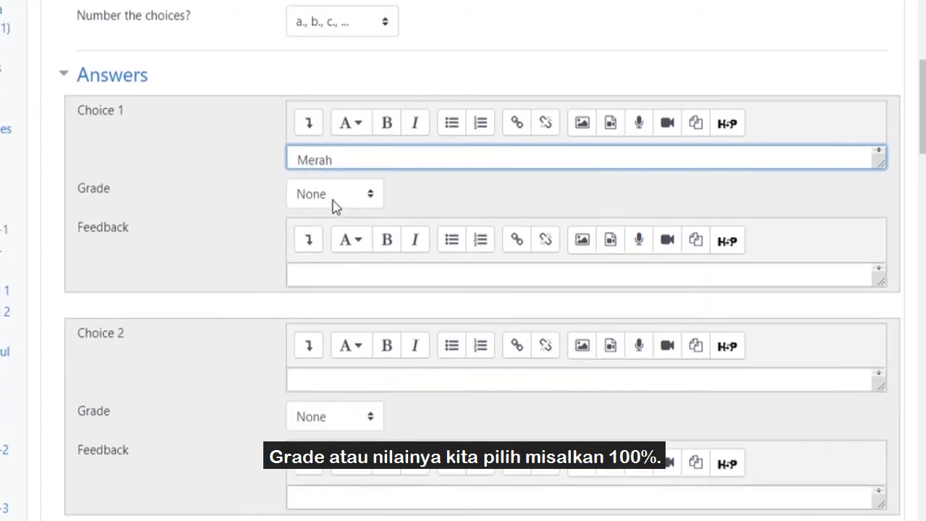
click(335, 200)
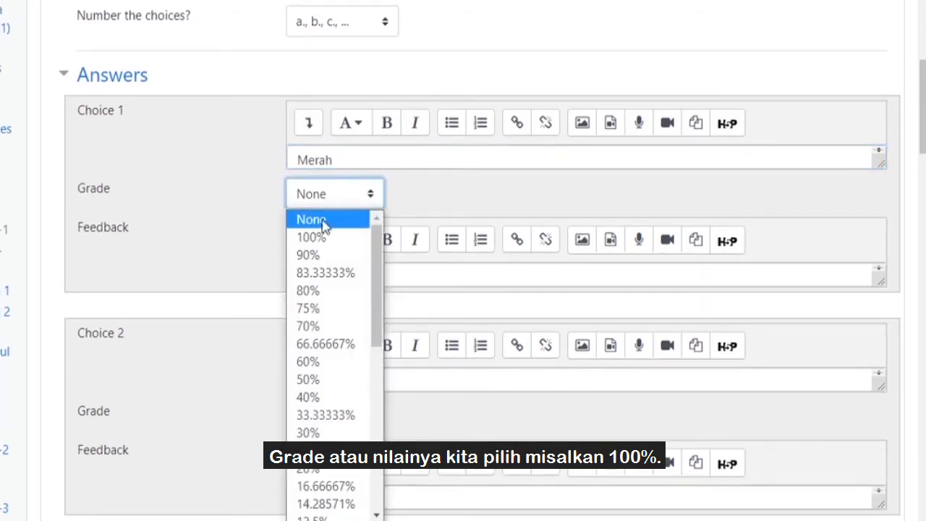
click(322, 239)
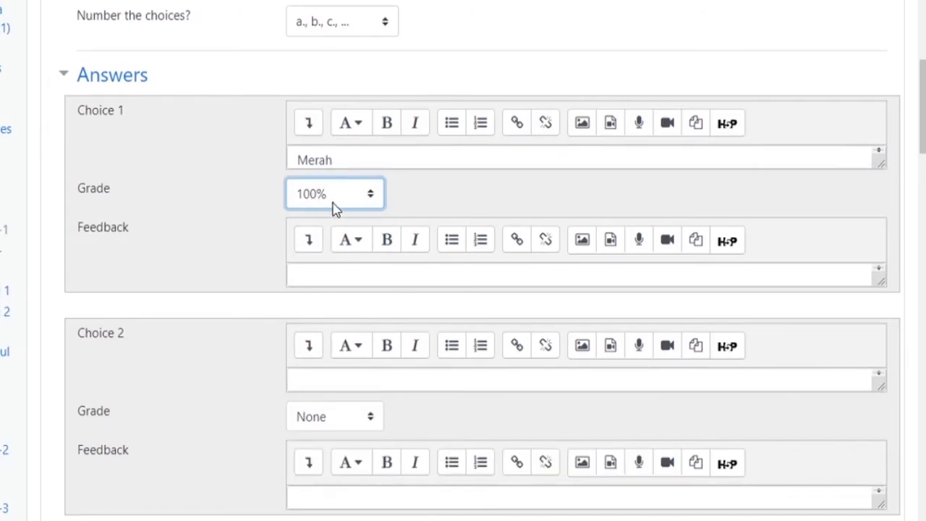
scroll(321, 207, down, 2)
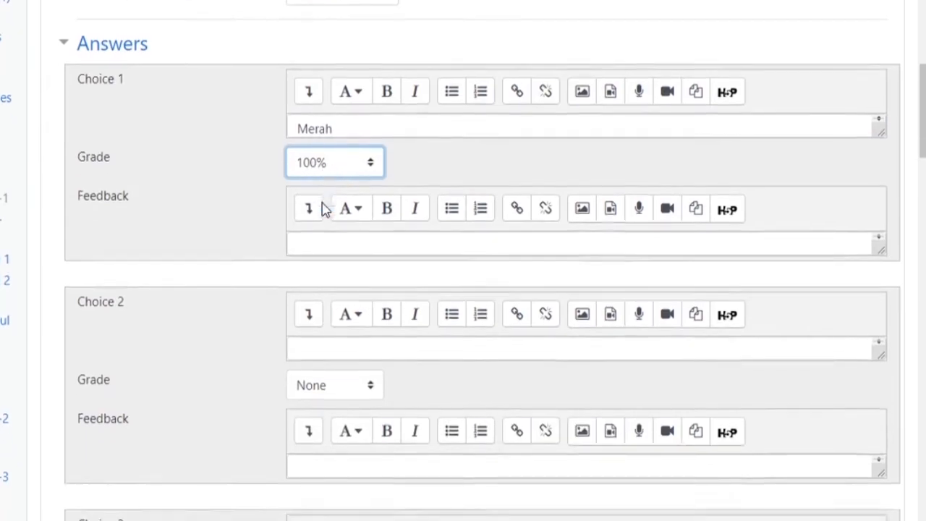
- Enter "Hijau" as Choice 2 and keep its grade at None
click(312, 302)
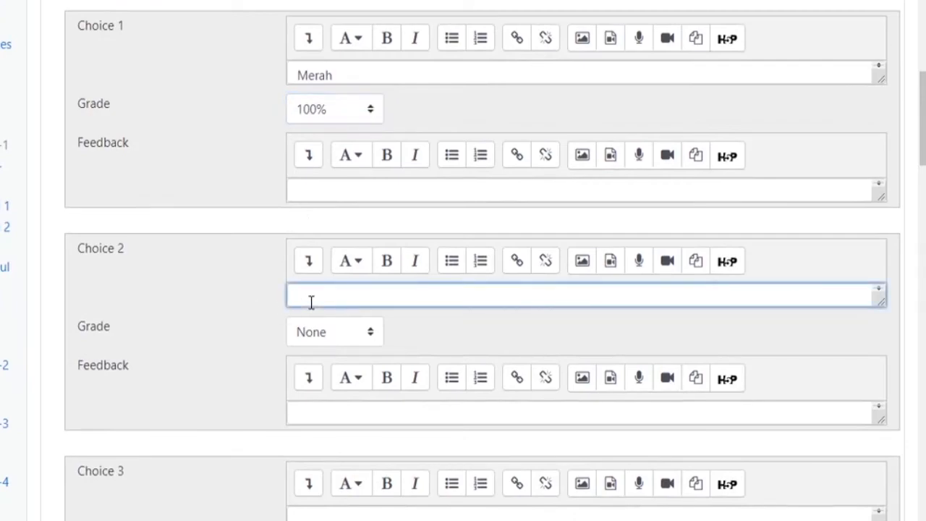
text(Hijau)
click(339, 336)
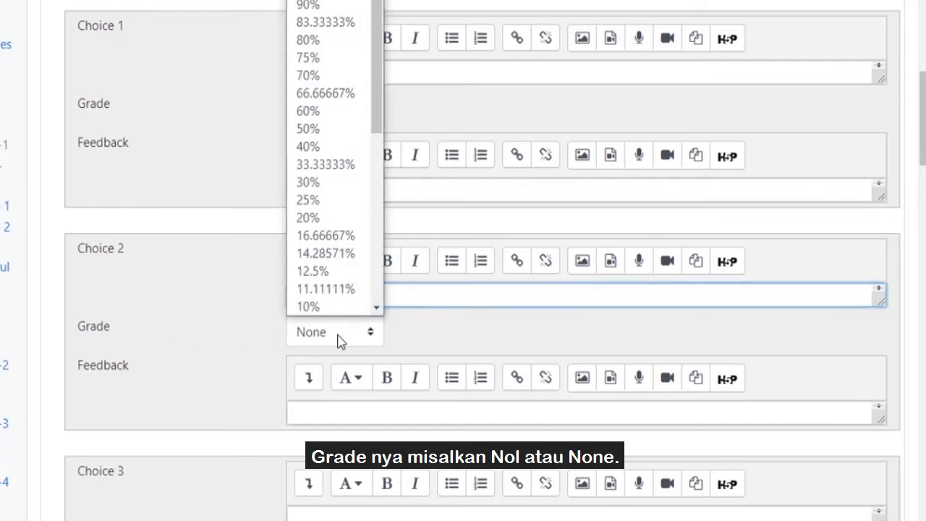
scroll(362, 296, down, 5)
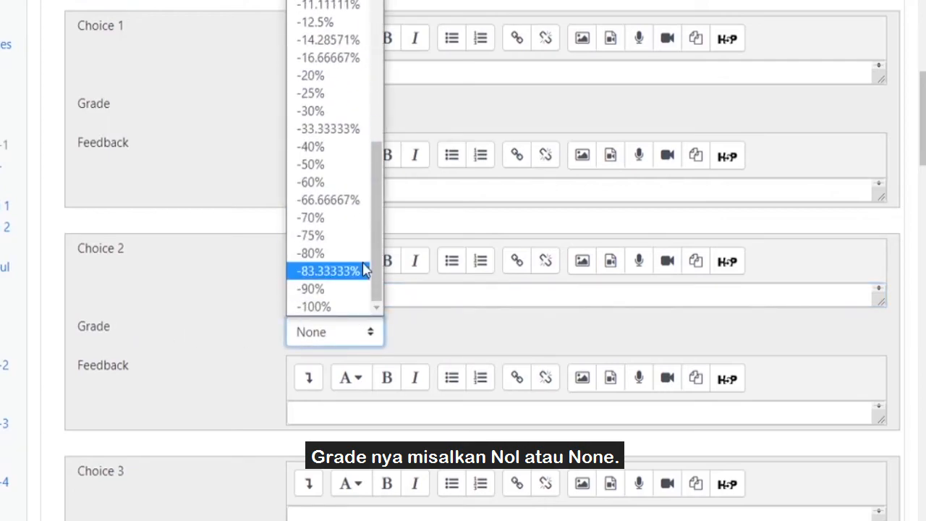
scroll(361, 158, up, 5)
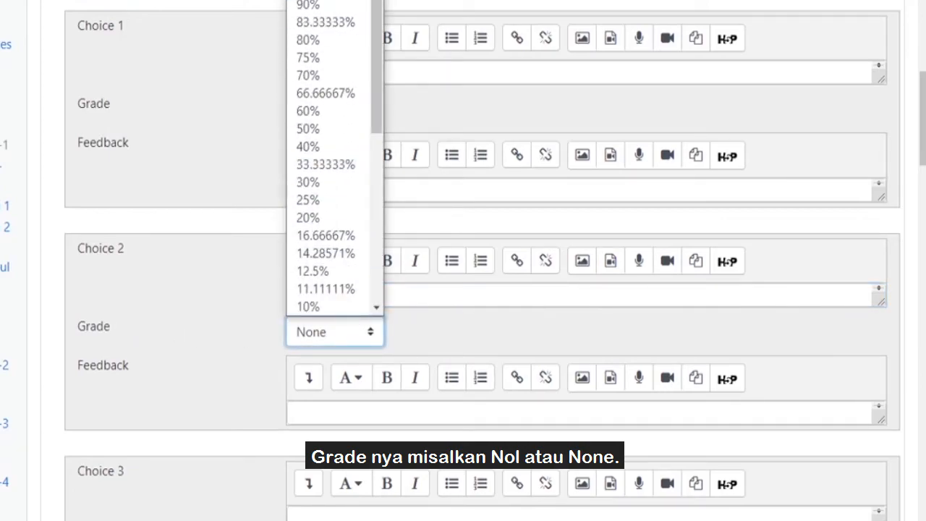
scroll(335, 58, down, 3)
scroll(341, 120, up, 3)
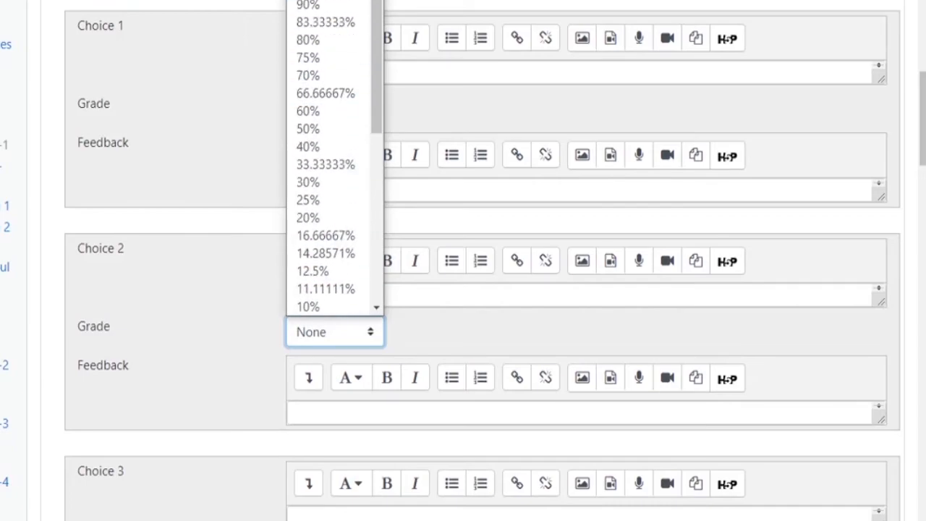
click(335, 1)
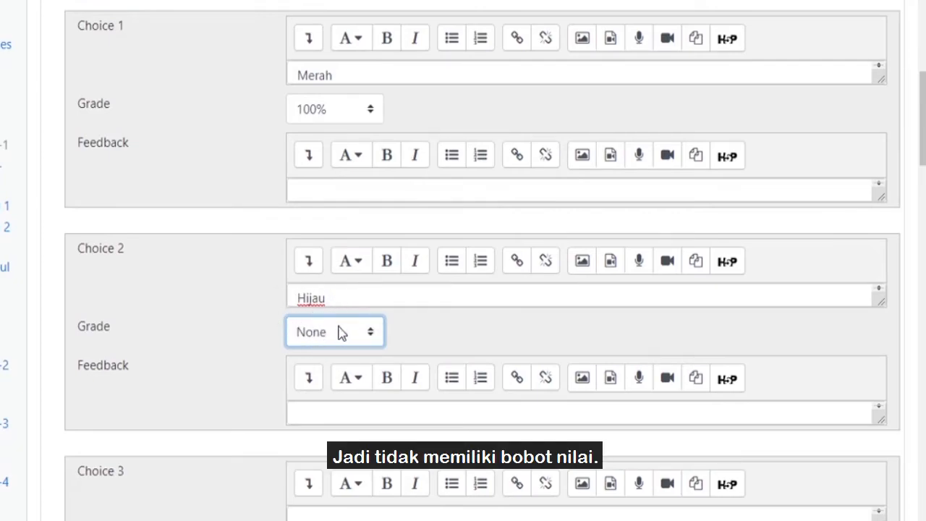
- Enter "Biru" as Choice 3 and "Kuning" as Choice 4 in the question's answers
scroll(340, 332, down, 3)
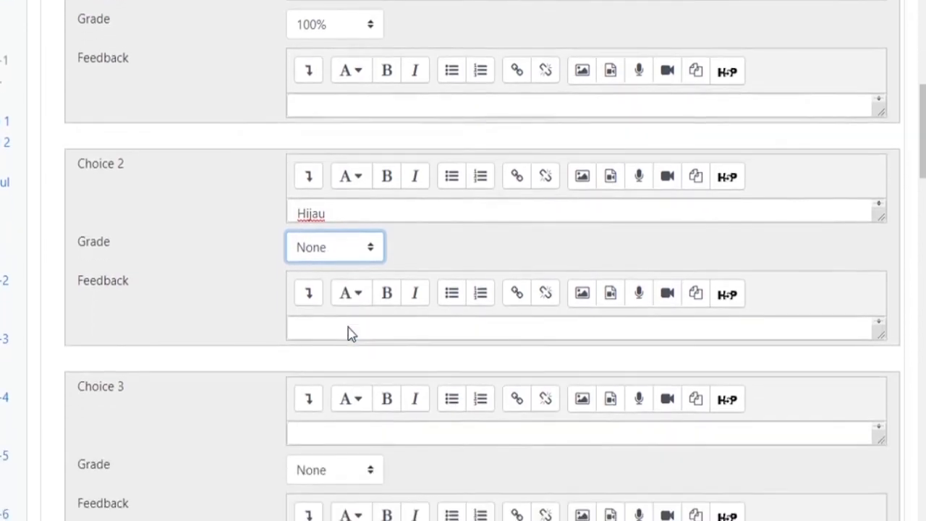
click(342, 270)
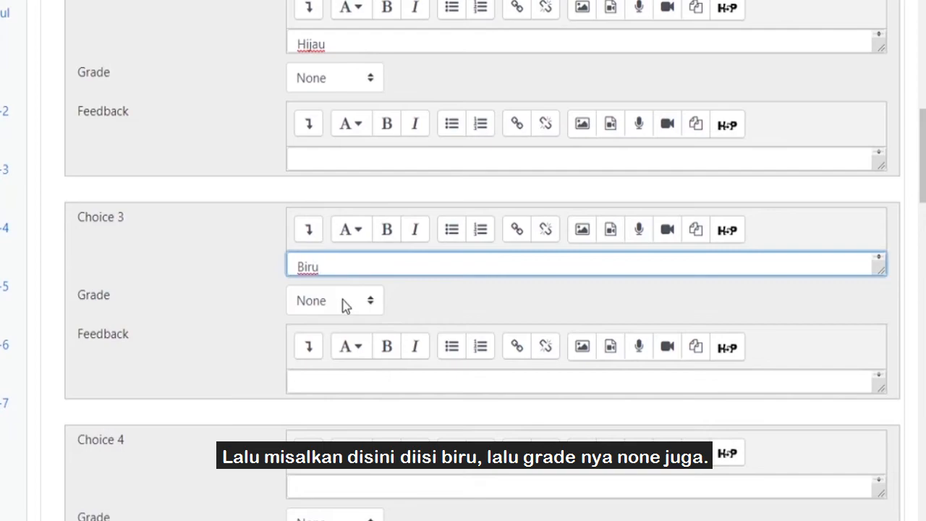
scroll(347, 307, down, 2)
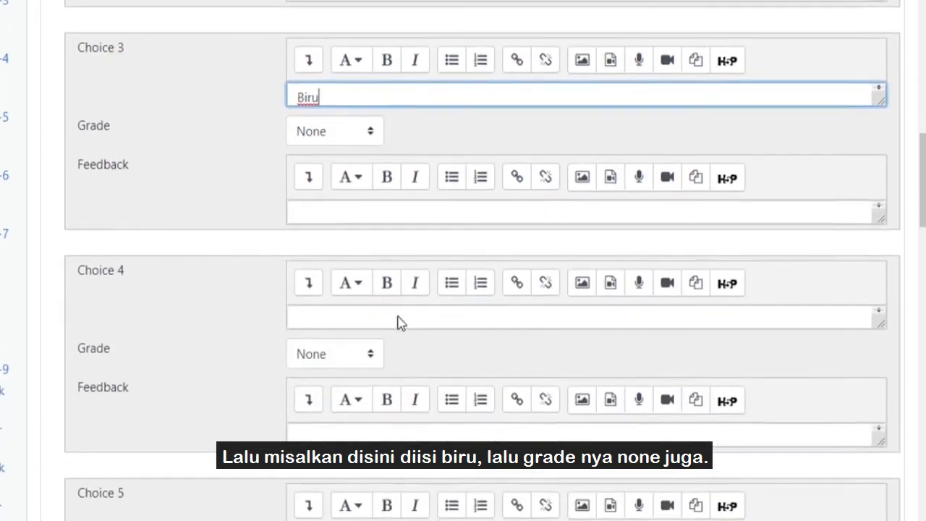
click(327, 324)
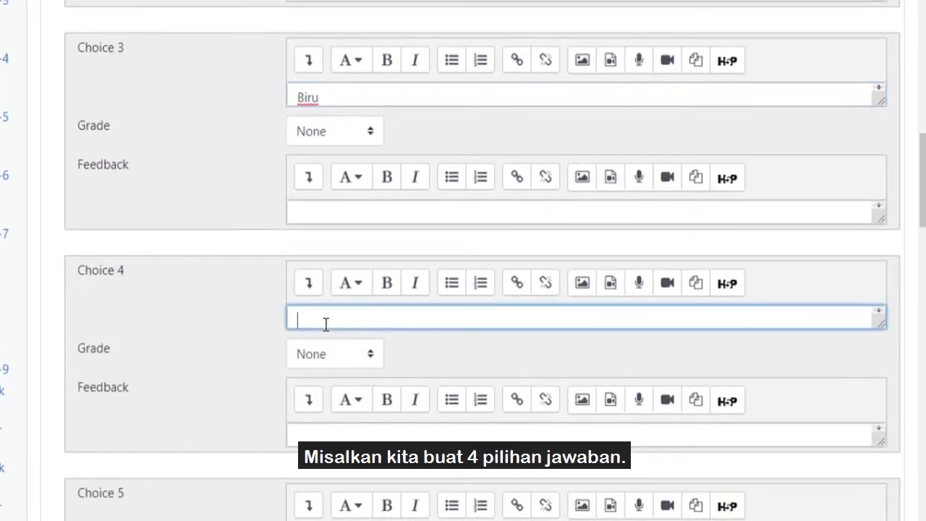
text(Kuning)
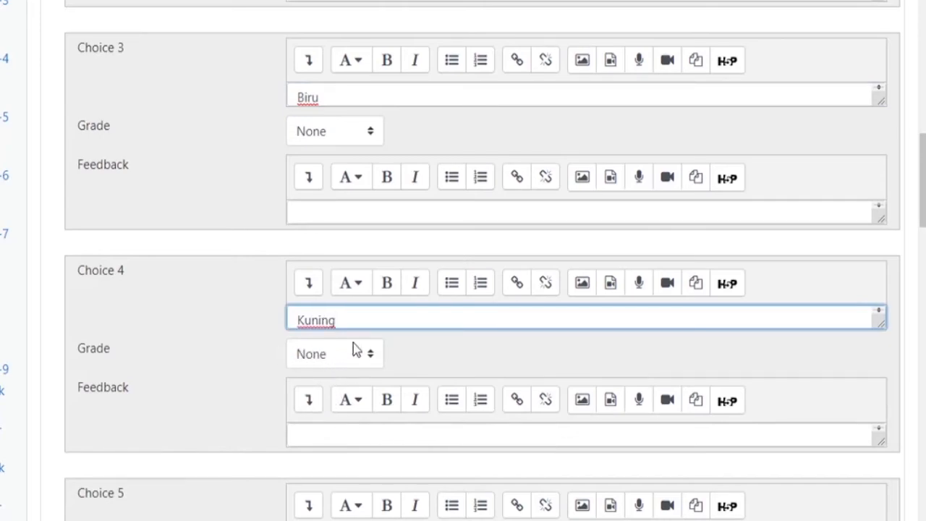
- Save the completed multiple choice question and return to editing the quiz
scroll(352, 354, down, 4)
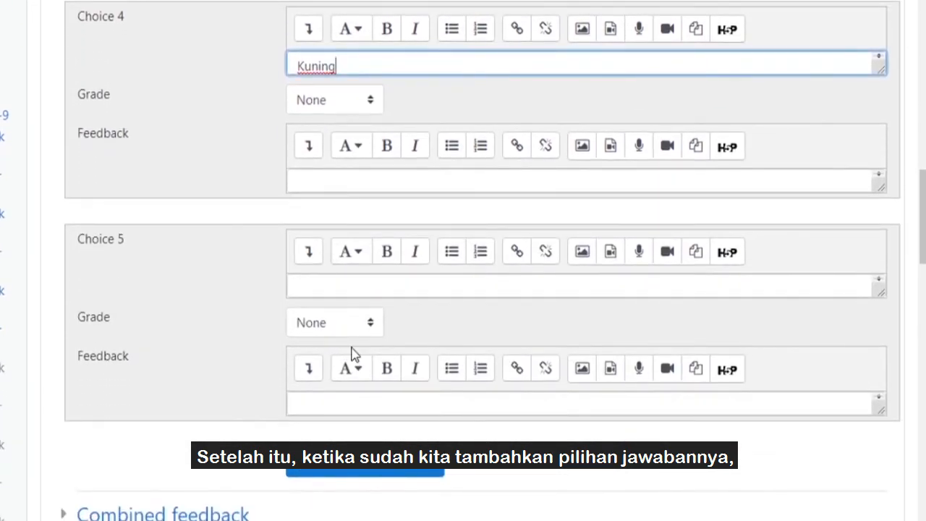
scroll(352, 353, down, 3)
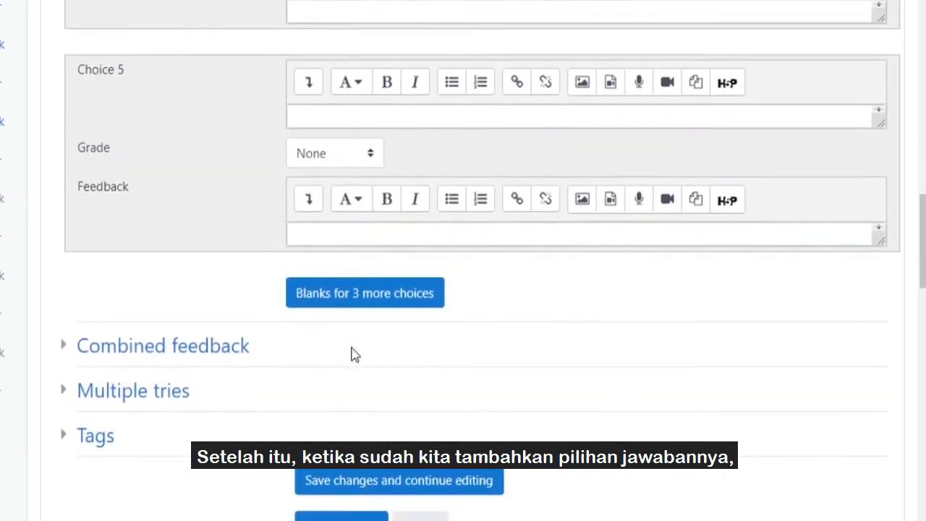
scroll(354, 354, down, 3)
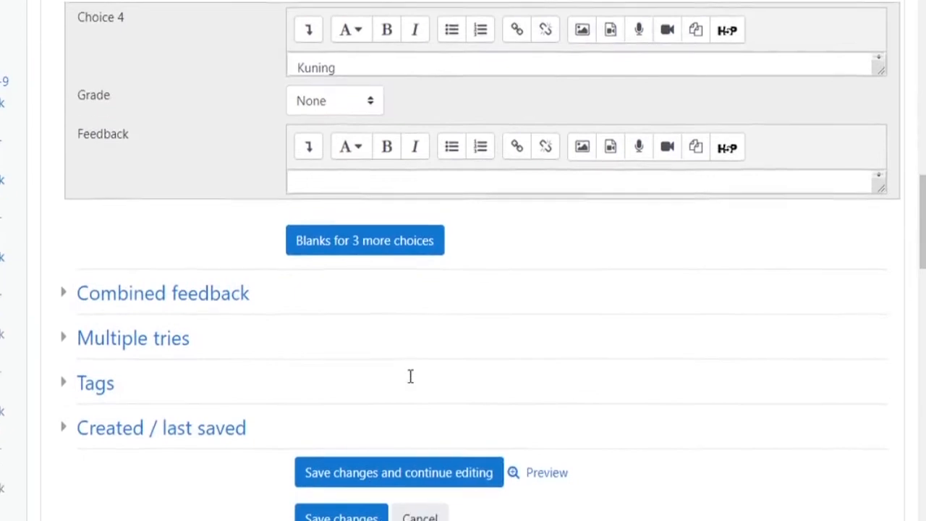
scroll(410, 374, down, 2)
scroll(409, 385, down, 1)
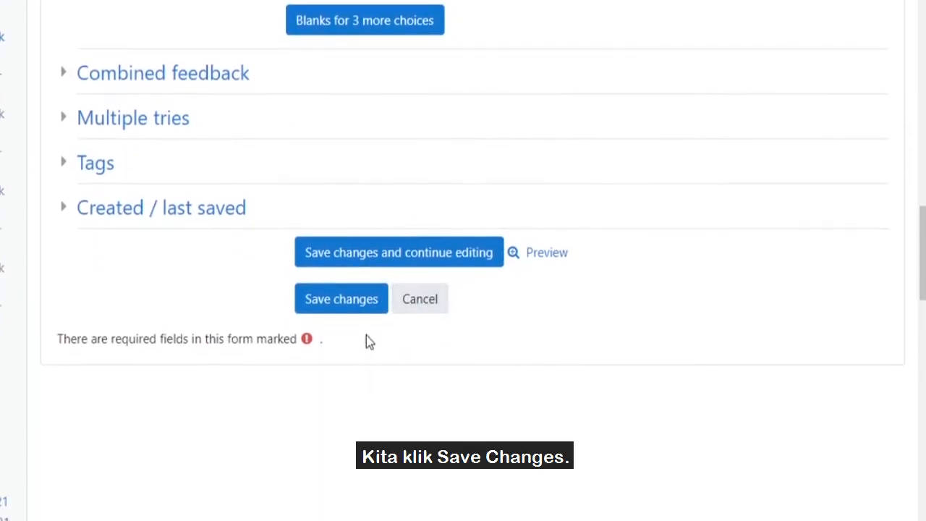
click(353, 307)
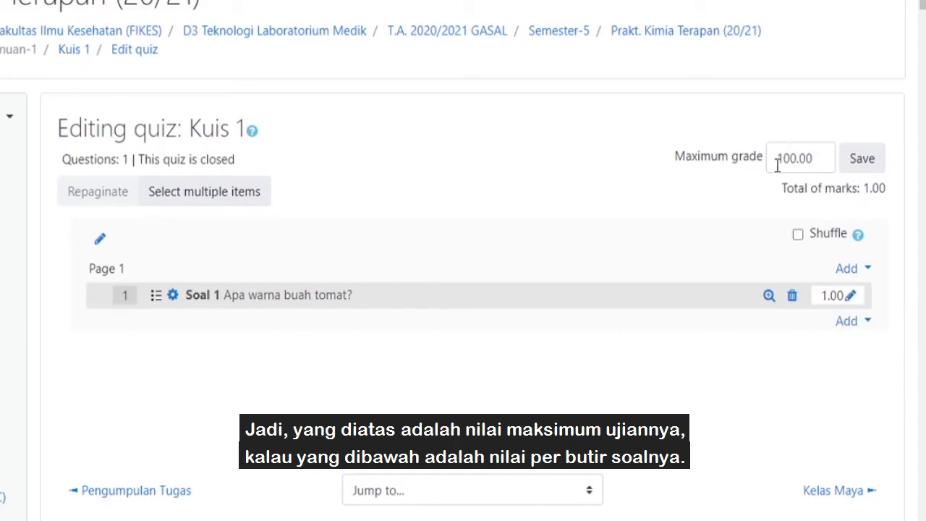
- Set the mark of question "Soal 1" to 2 in the quiz's question list
click(852, 295)
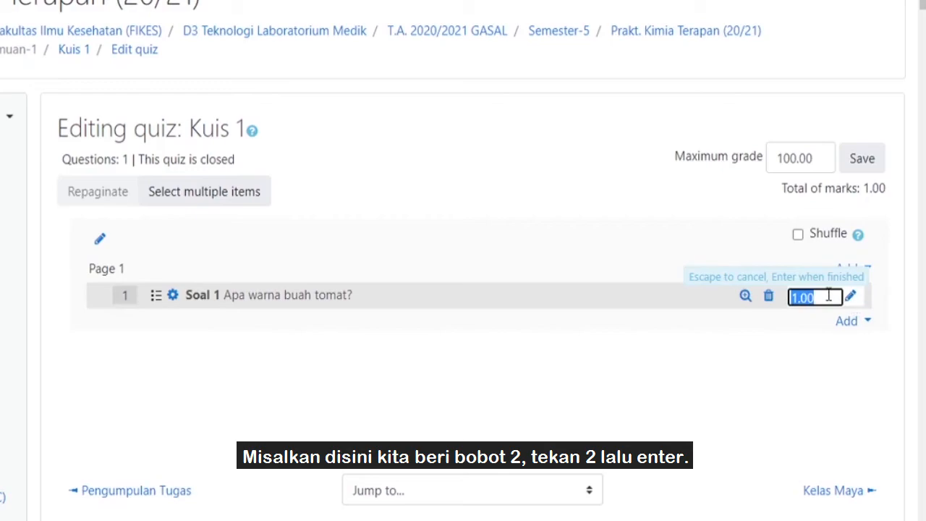
text(2)
key(Return)
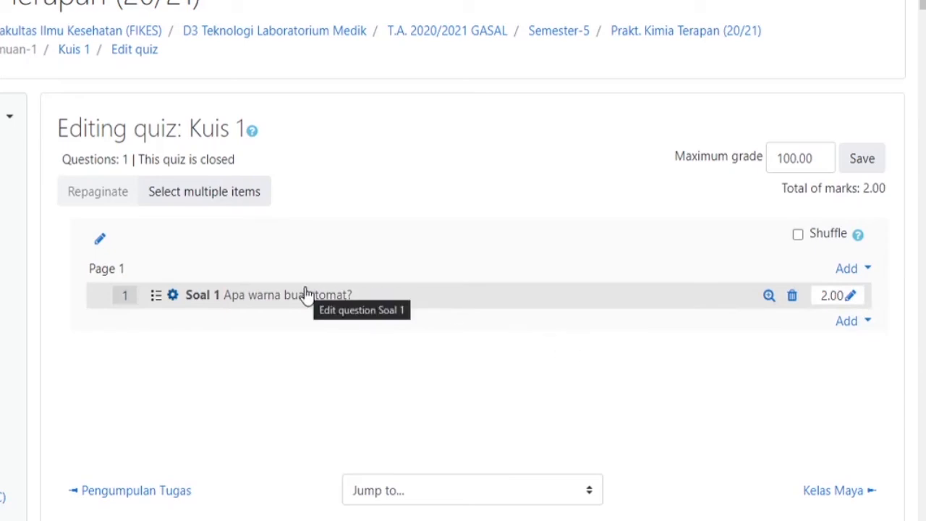
- Go back to the main page of the quiz "Kuis 1"
scroll(409, 315, down, 1)
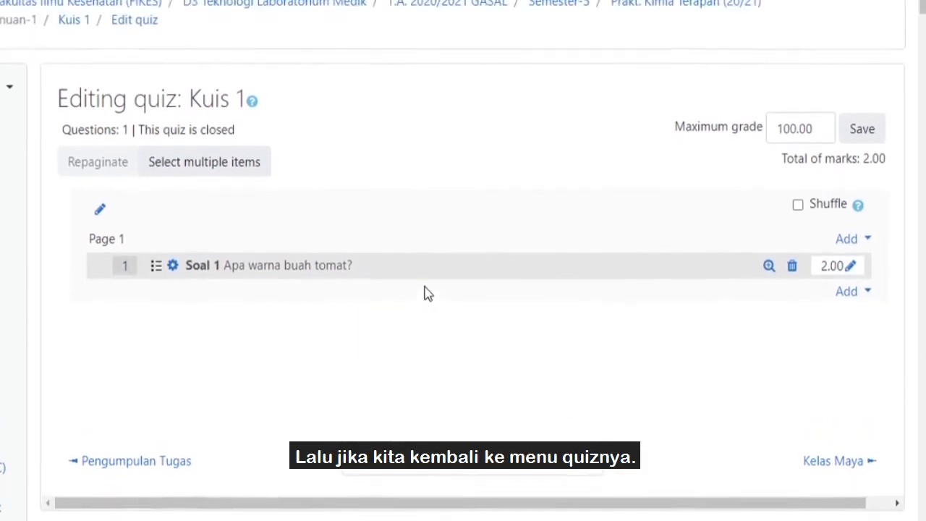
scroll(425, 293, up, 1)
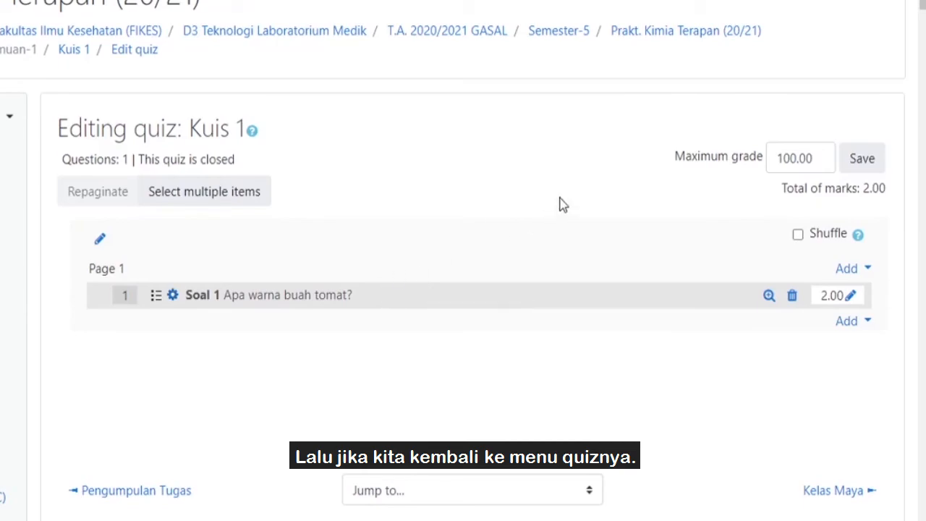
click(72, 52)
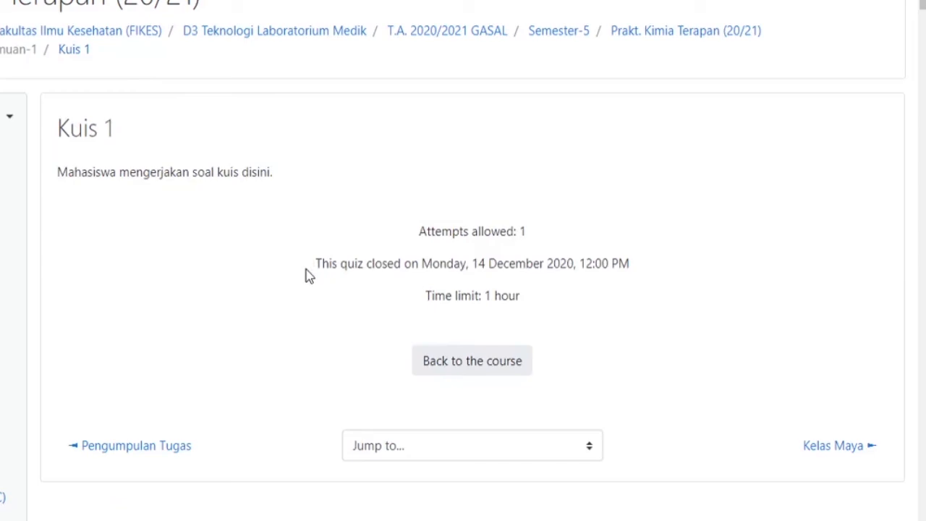